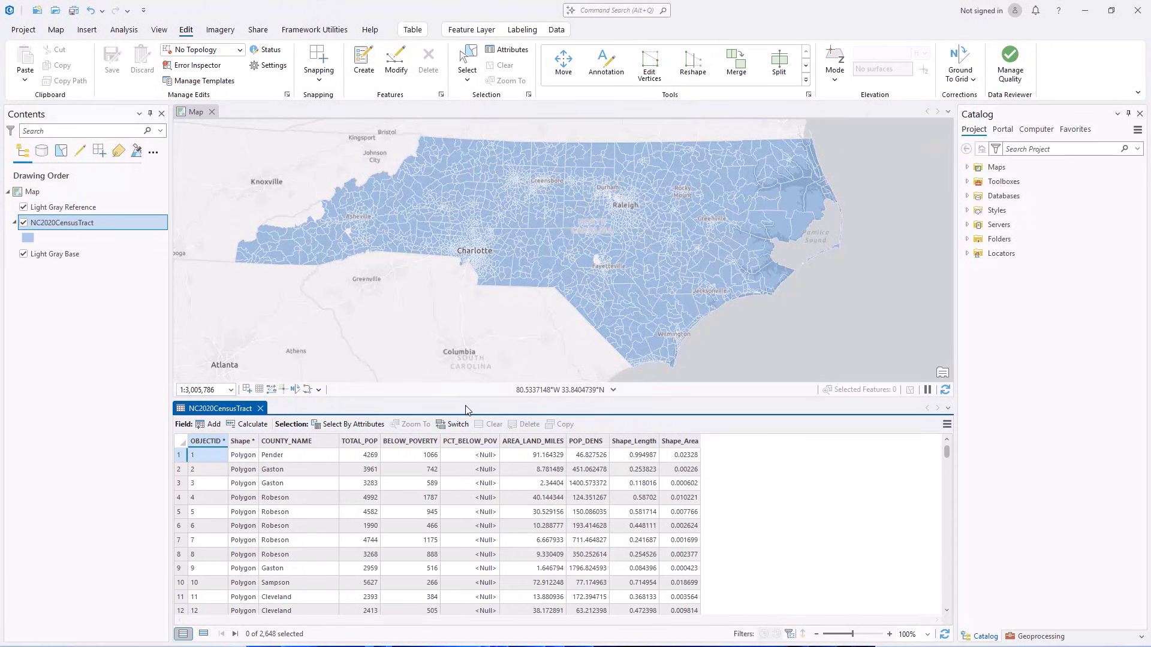
# Calculate PCT_BELOW_POV for all tracts as (!BELOW_POVERTY!/!TOTAL_POP!)*100 using Python.
pyautogui.click(468, 444)
pyautogui.click(246, 425)
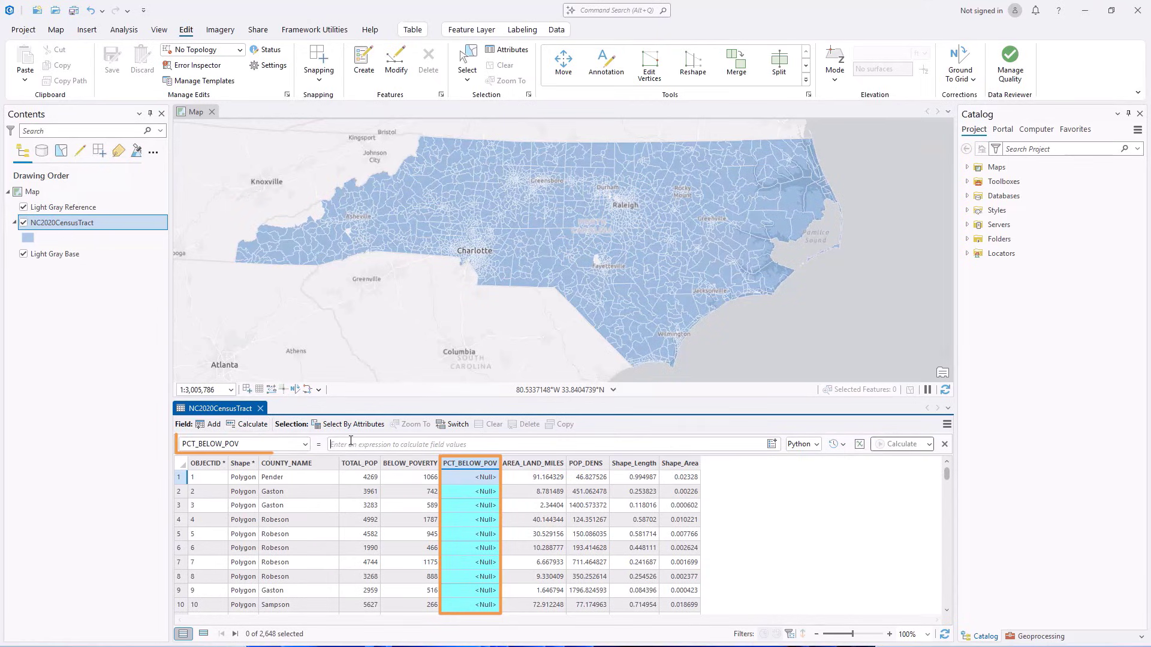
pyautogui.write('(')
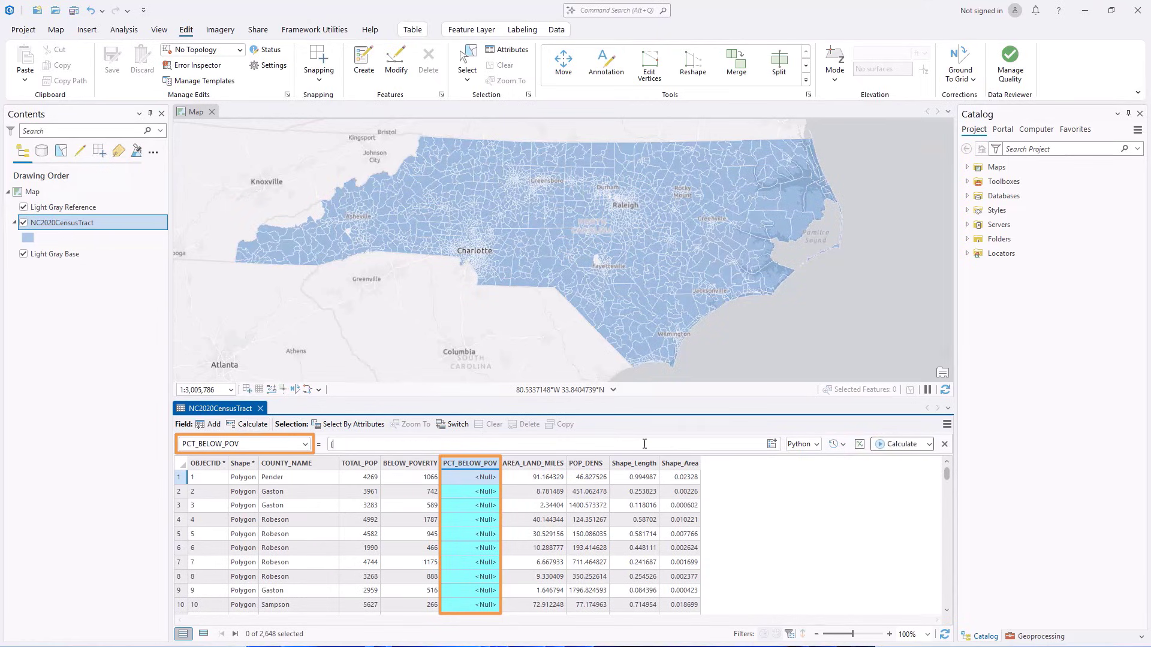
pyautogui.click(771, 445)
pyautogui.click(639, 368)
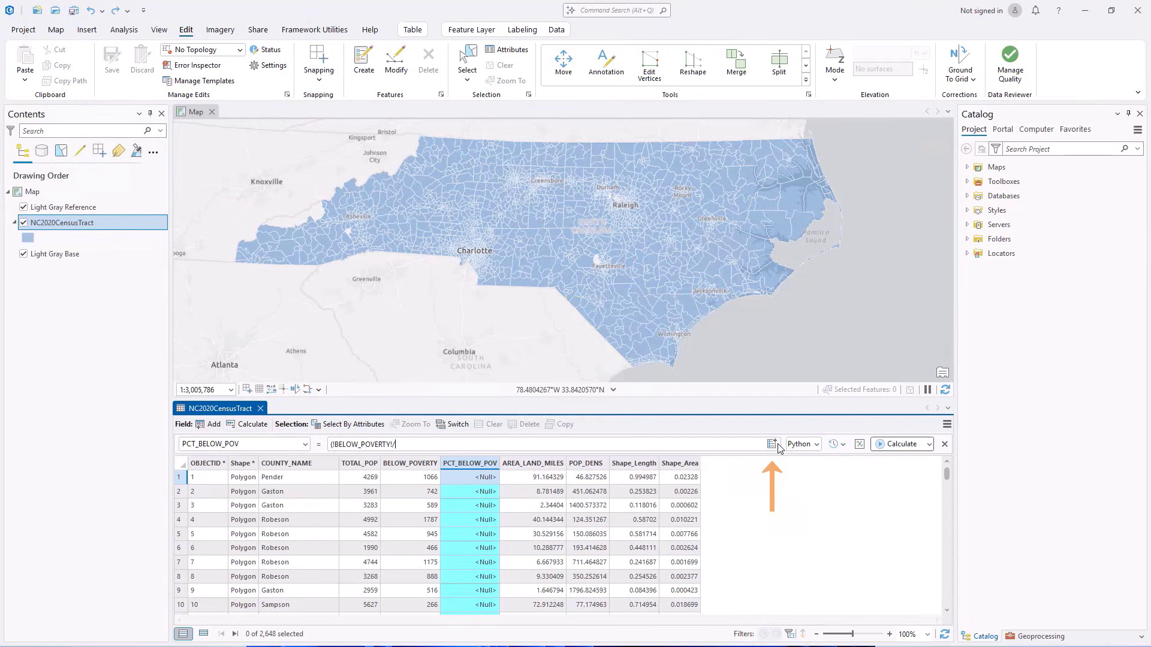
pyautogui.write('/')
pyautogui.click(772, 444)
pyautogui.click(689, 352)
pyautogui.write(')*100')
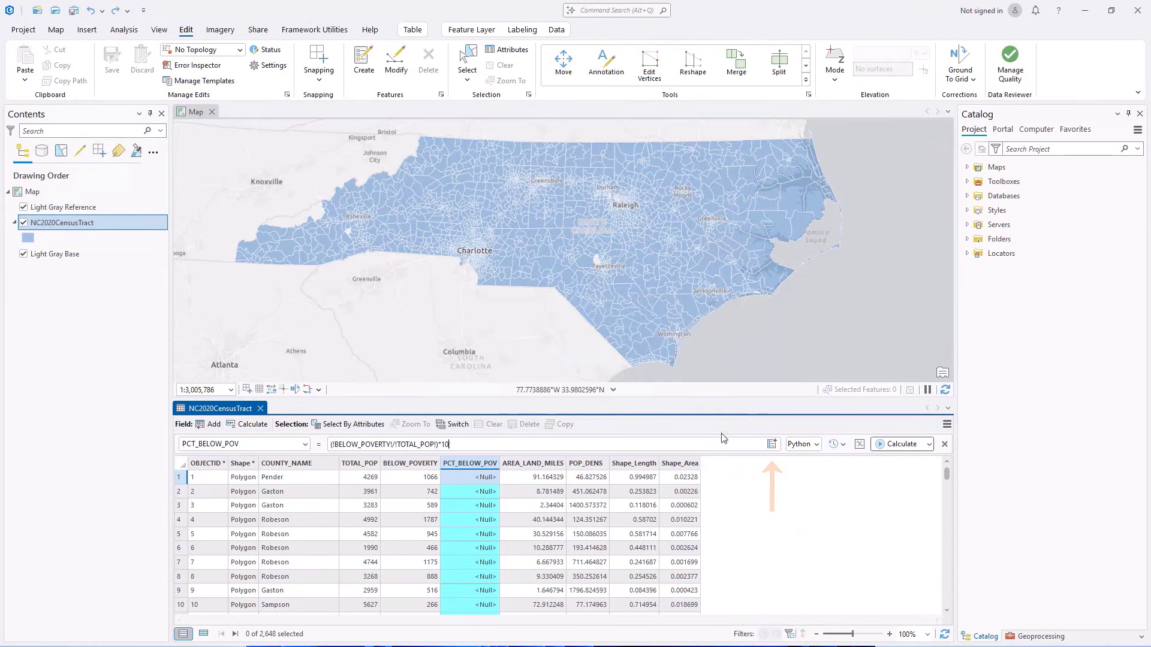
pyautogui.click(817, 446)
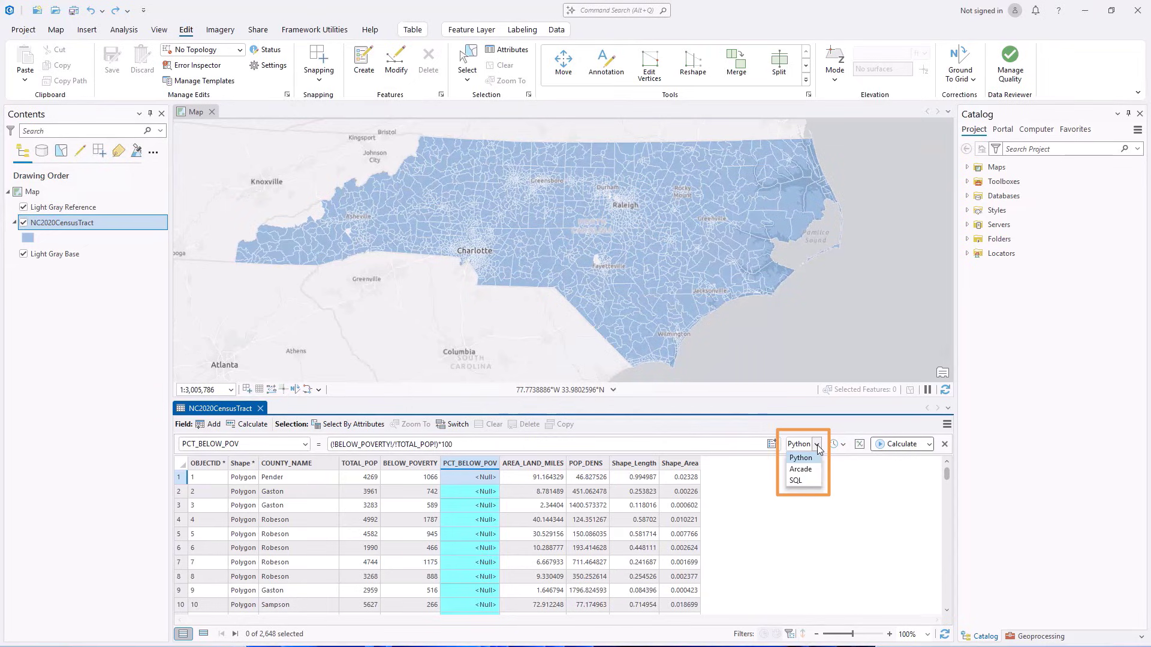
pyautogui.click(819, 446)
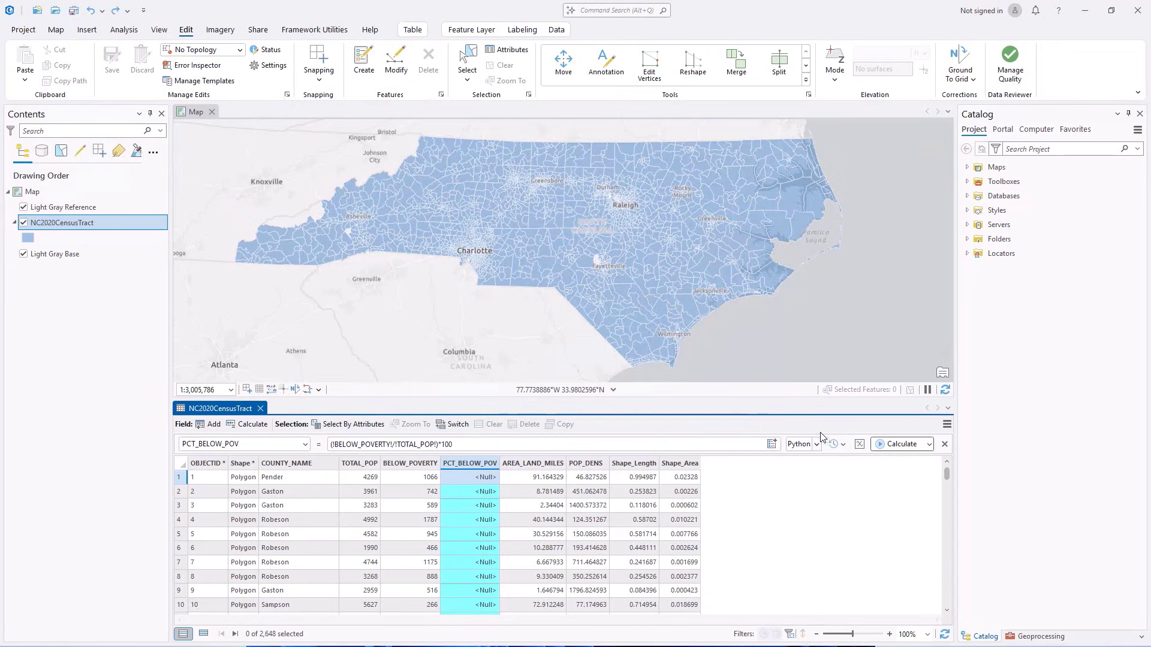
pyautogui.click(902, 444)
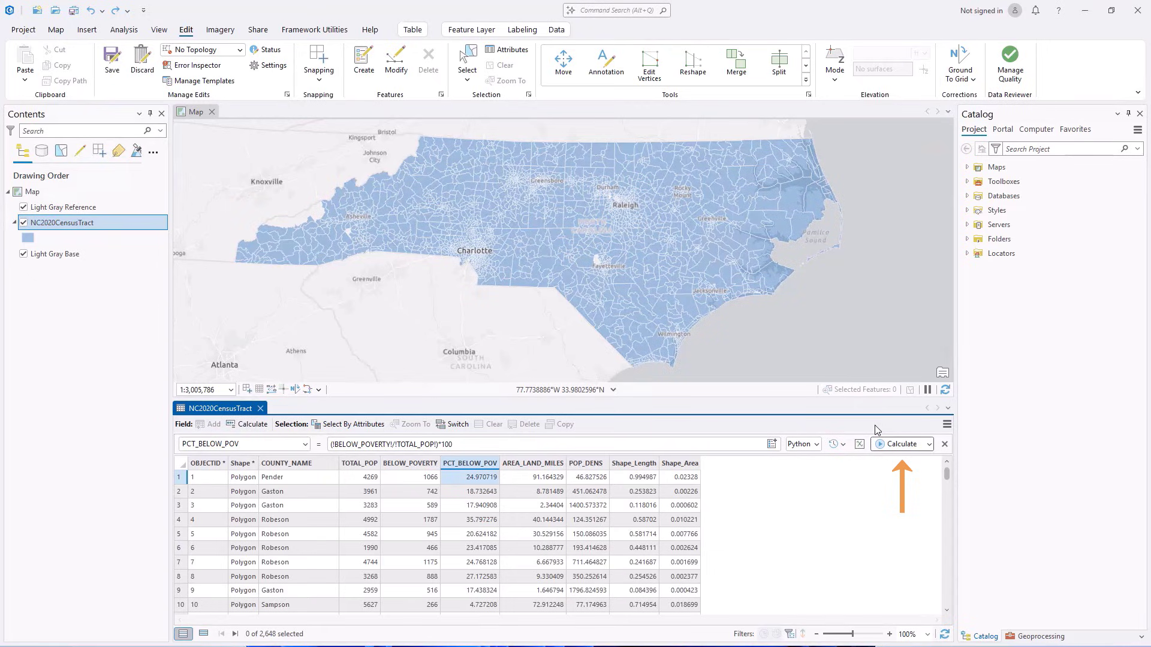
# Save the calculated edits and turn off Enable Undo for field calculations.
pyautogui.click(111, 64)
pyautogui.click(584, 349)
pyautogui.click(928, 444)
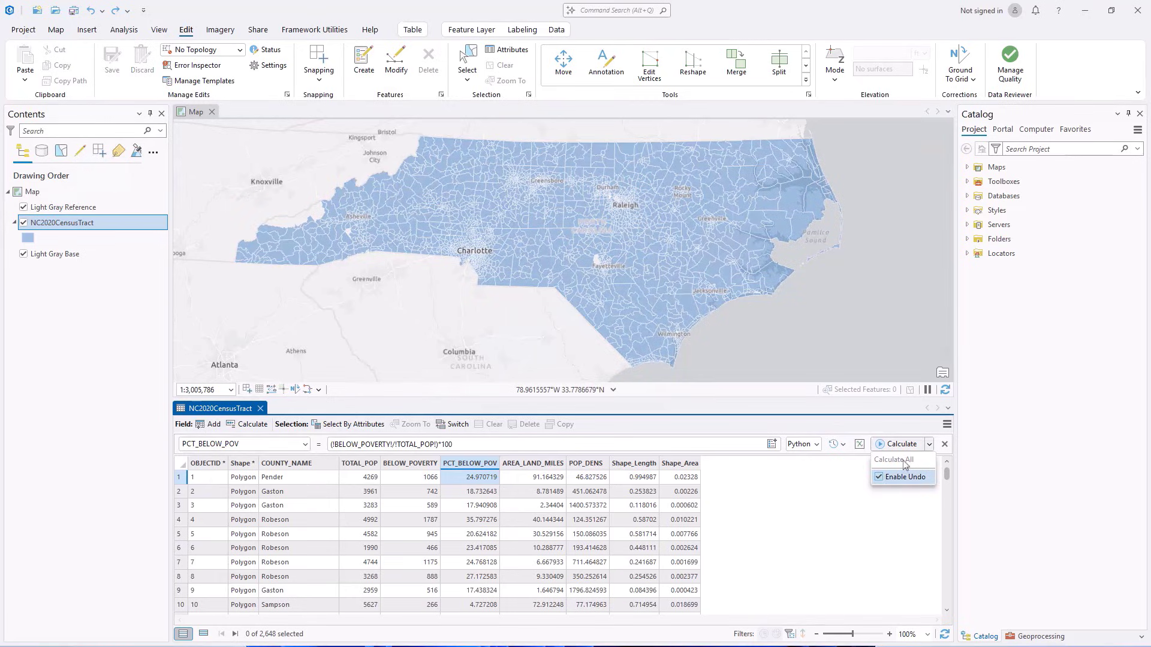
pyautogui.click(929, 445)
pyautogui.click(929, 445)
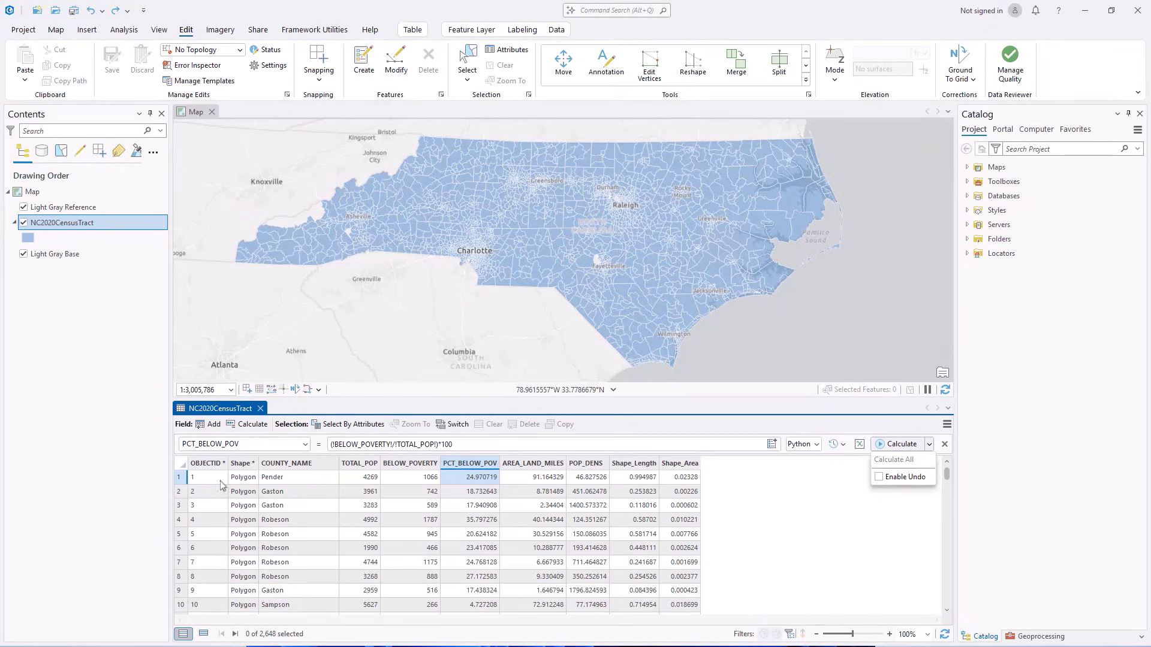
# Set PCT_BELOW_POV to 18 for only the selected Gaston tract in row 2.
pyautogui.click(179, 491)
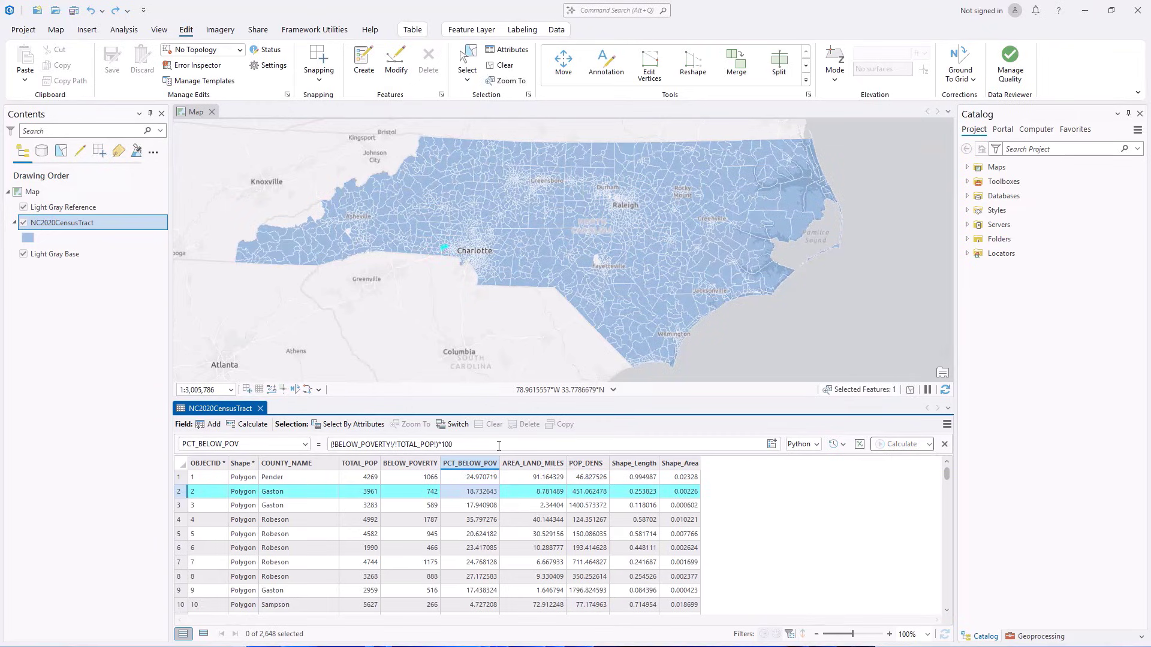
pyautogui.hotkey('ctrl', 'a')
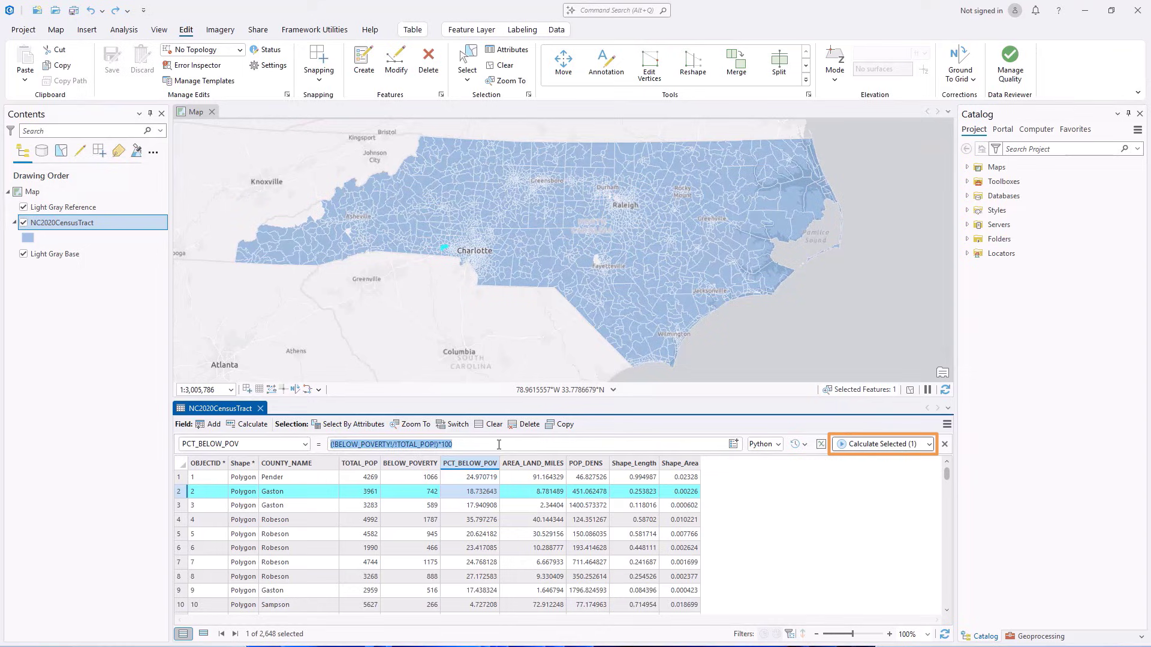
pyautogui.write('18')
pyautogui.click(854, 443)
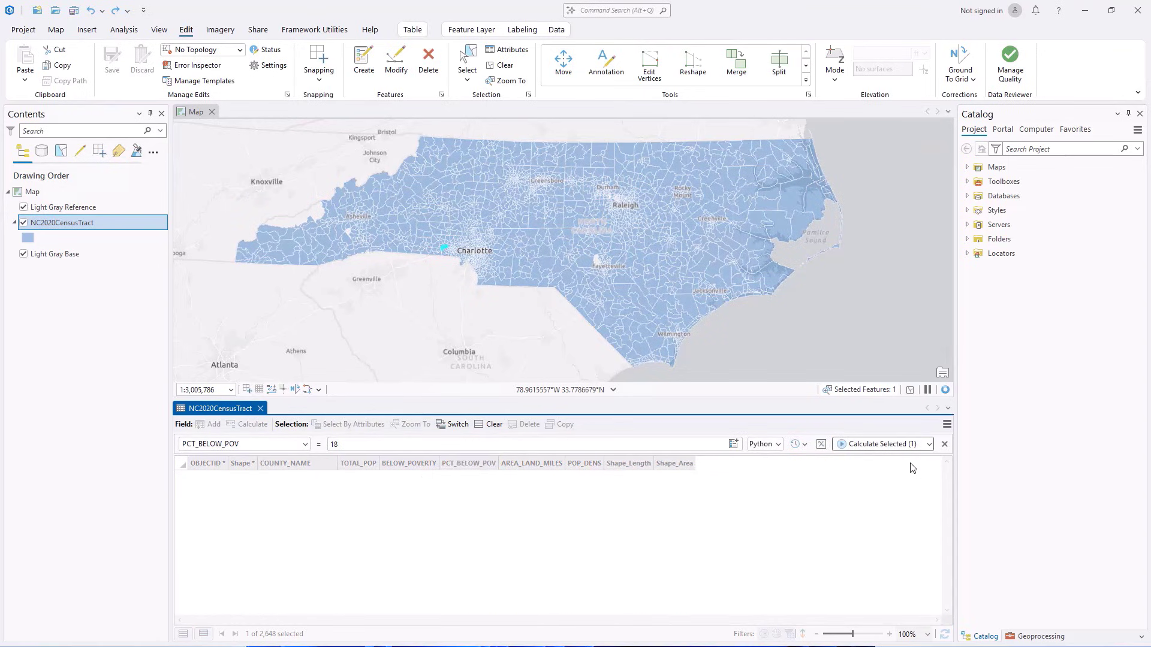
pyautogui.click(929, 444)
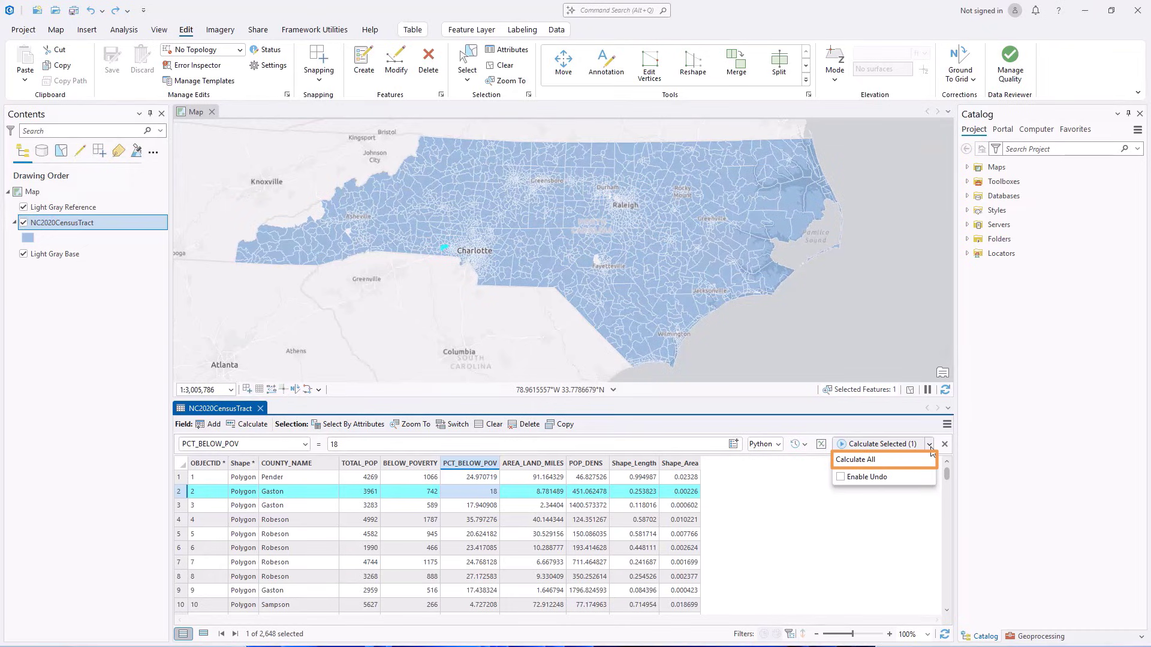
# Show the geoprocessing history from the Analysis tab.
pyautogui.click(124, 29)
pyautogui.click(123, 30)
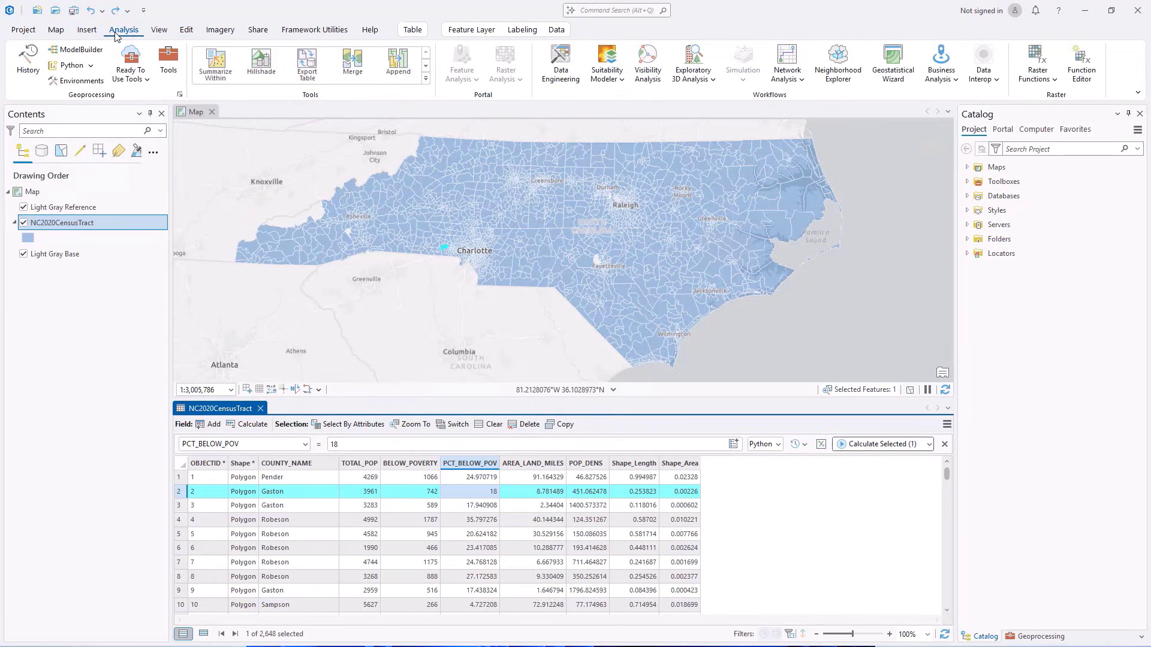
pyautogui.click(27, 63)
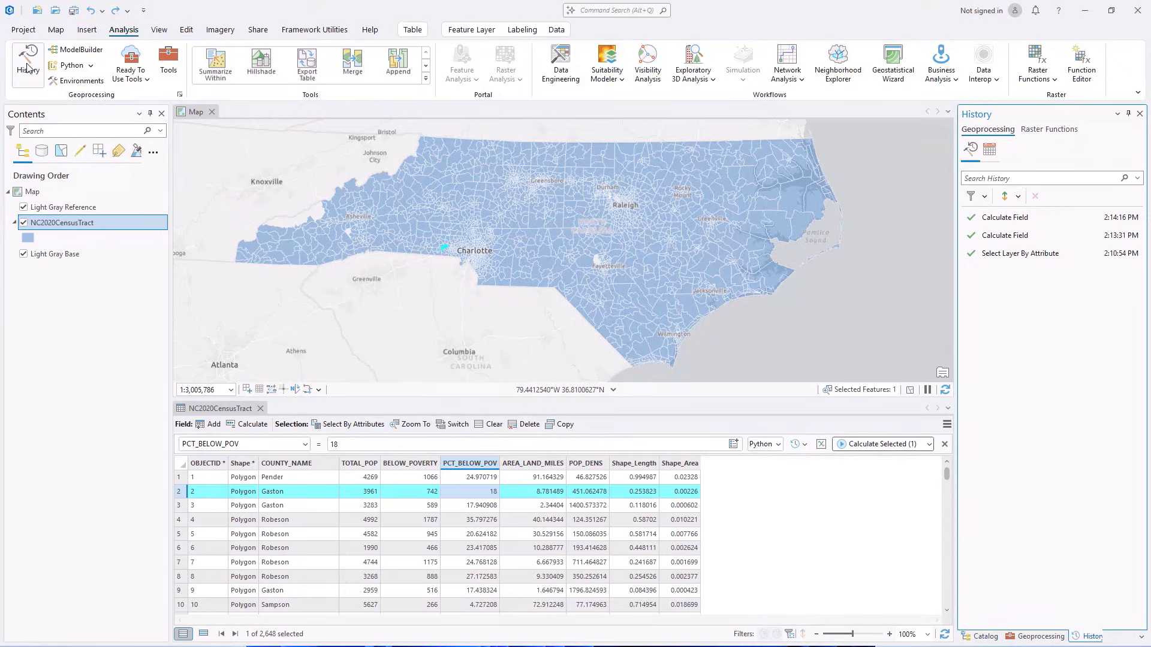
# Restore the (!BELOW_POVERTY!/!TOTAL_POP!)*100 expression from Recent Expressions.
pyautogui.moveTo(1005, 221)
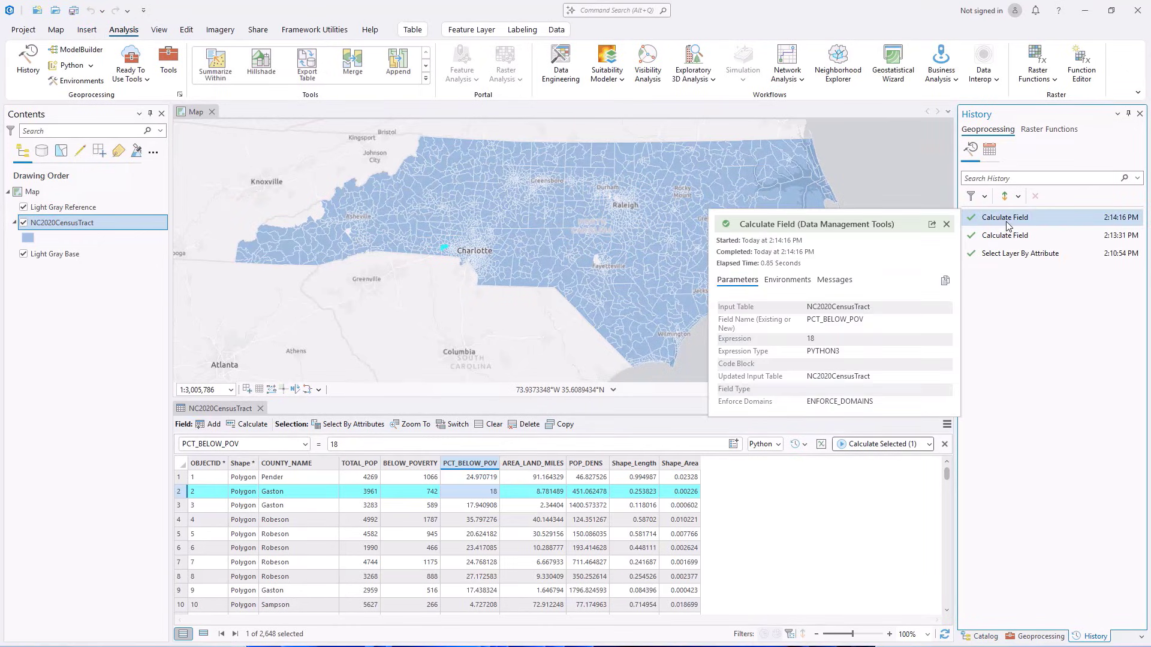
pyautogui.click(798, 445)
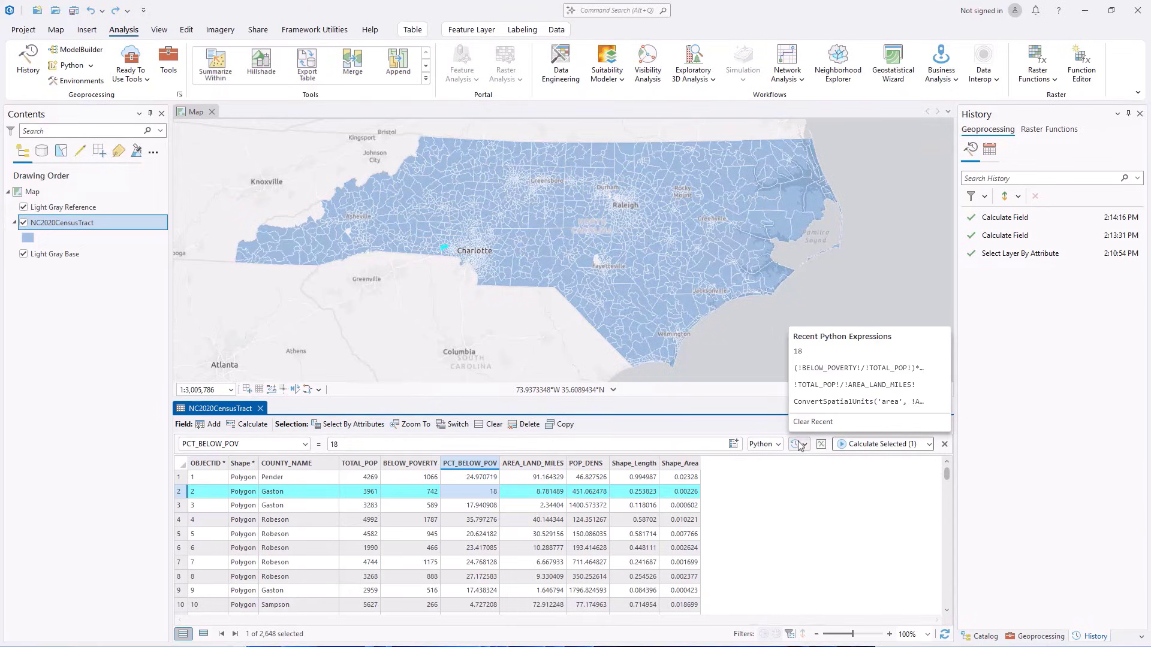
pyautogui.click(810, 368)
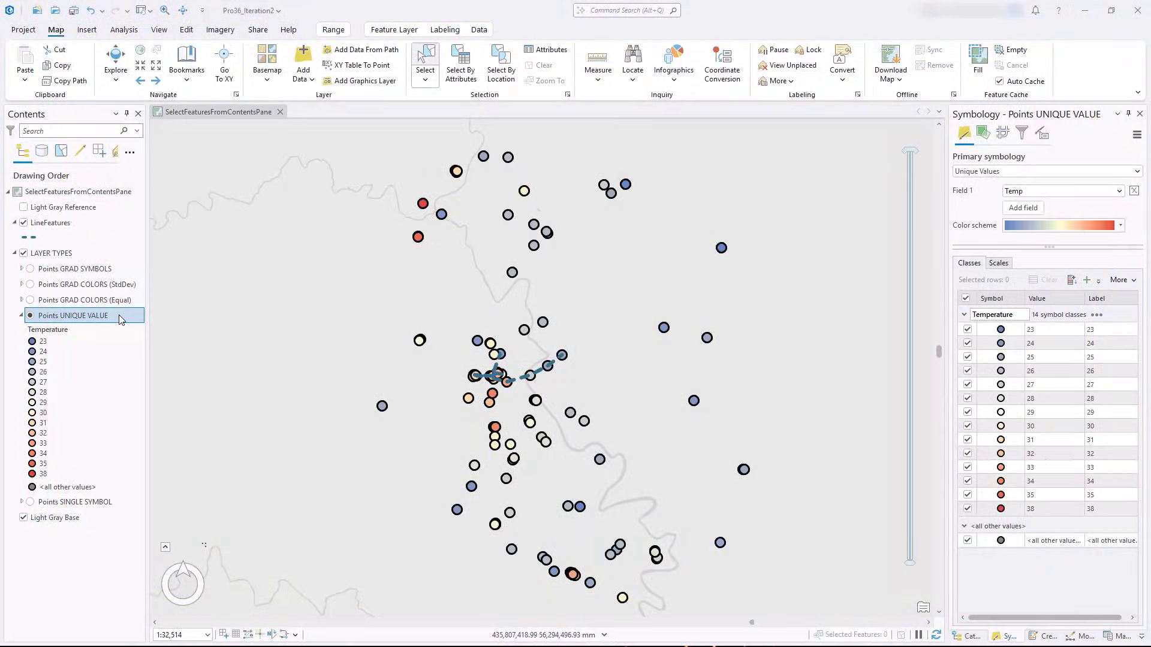
# Select points in temperature classes 25 and 26 from the legend, then remove class 25.
pyautogui.click(95, 361)
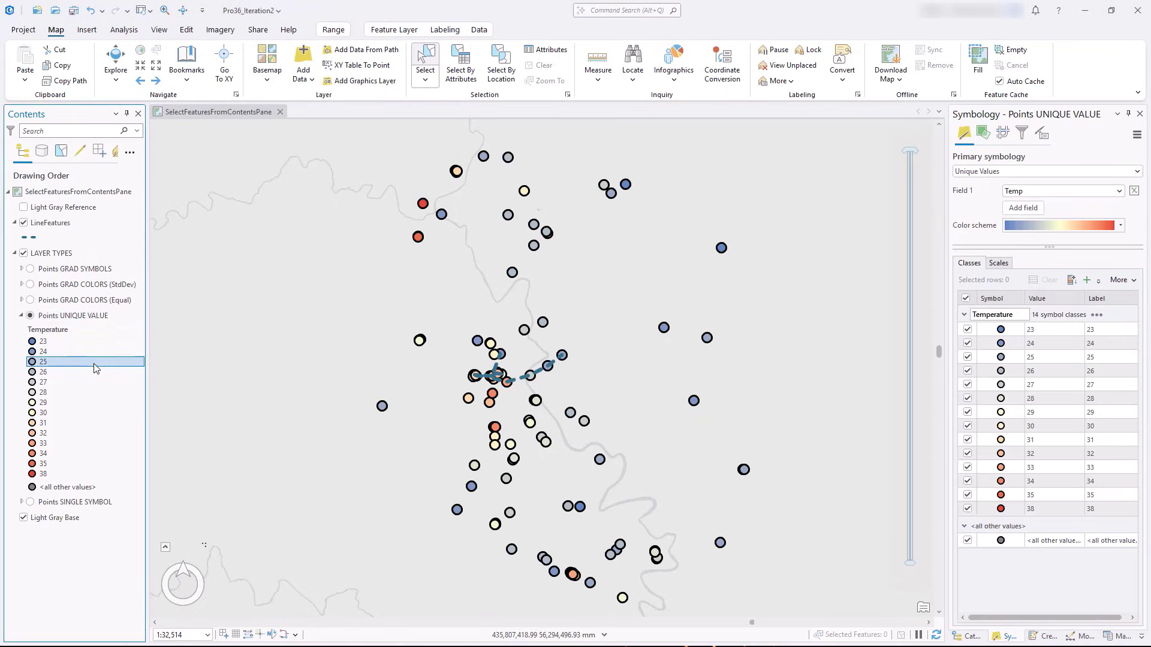
pyautogui.rightClick(96, 368)
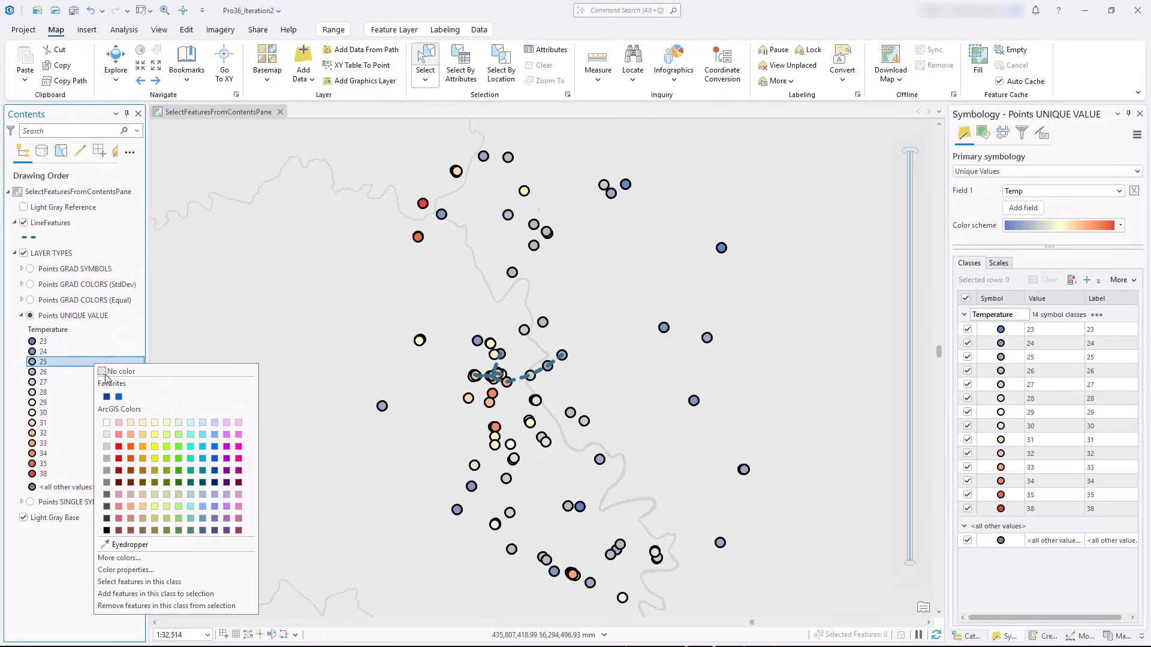
pyautogui.click(201, 582)
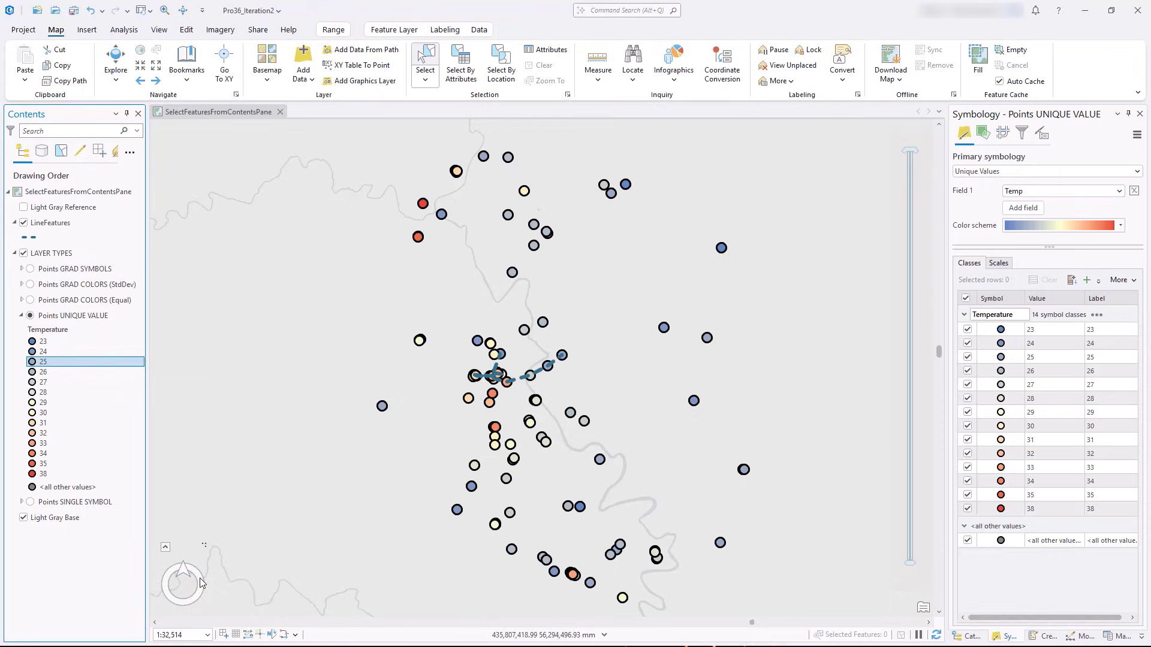
pyautogui.click(69, 372)
pyautogui.rightClick(72, 374)
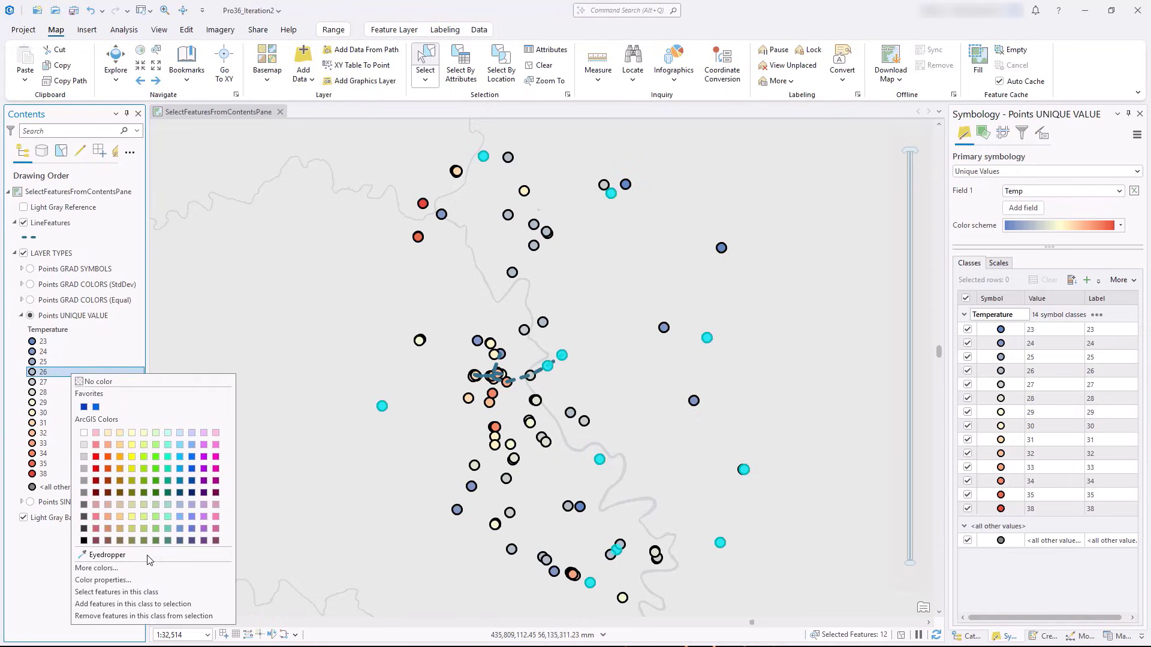
pyautogui.click(133, 604)
pyautogui.click(62, 362)
pyautogui.rightClick(61, 363)
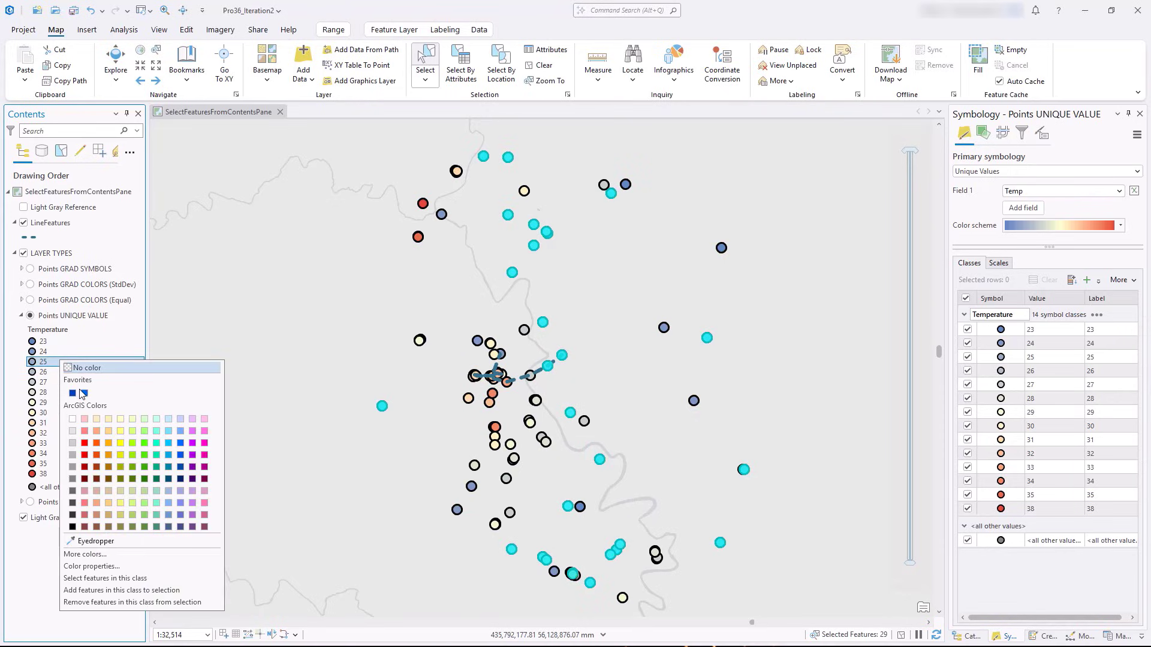
pyautogui.click(133, 609)
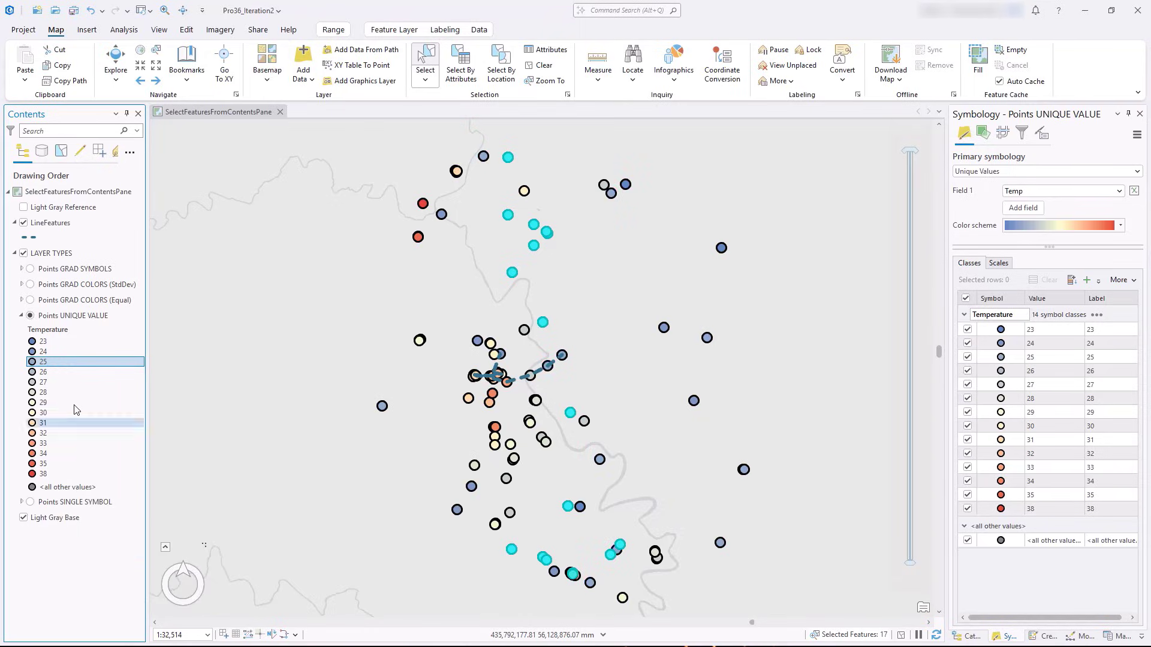
# Switch to the standard-deviation Visitors layer and select points in its lowest class.
pyautogui.click(30, 284)
pyautogui.click(22, 284)
pyautogui.click(57, 311)
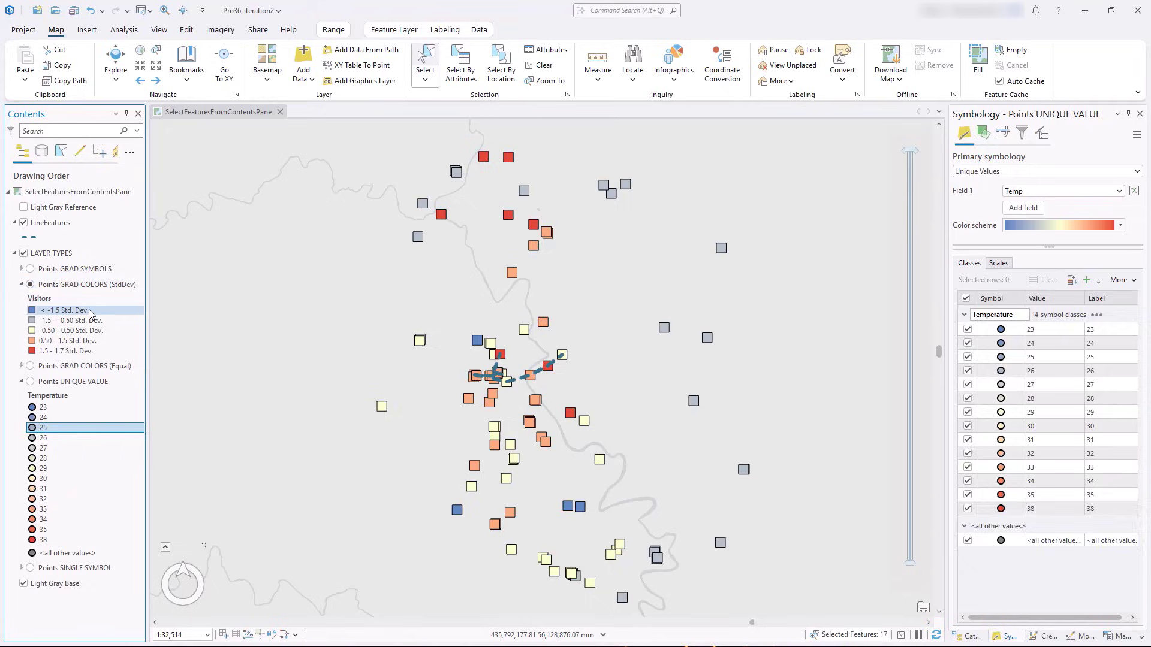
pyautogui.rightClick(57, 311)
pyautogui.click(176, 528)
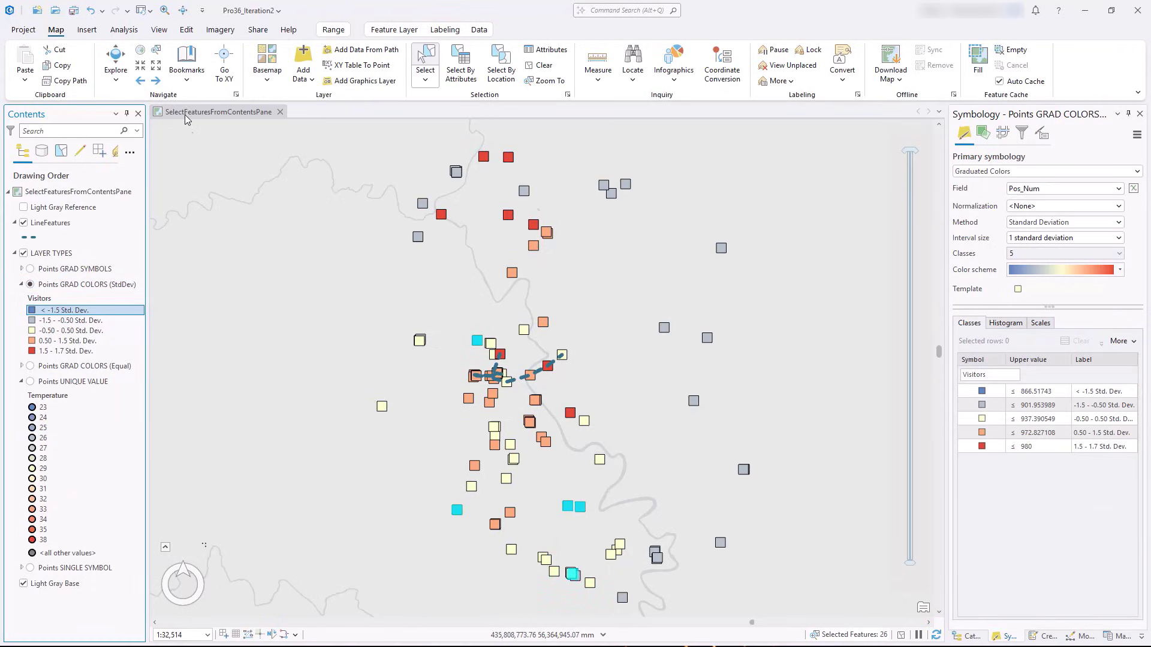
# Zoom to the saved bookmark and select a single line feature.
pyautogui.click(188, 69)
pyautogui.click(214, 134)
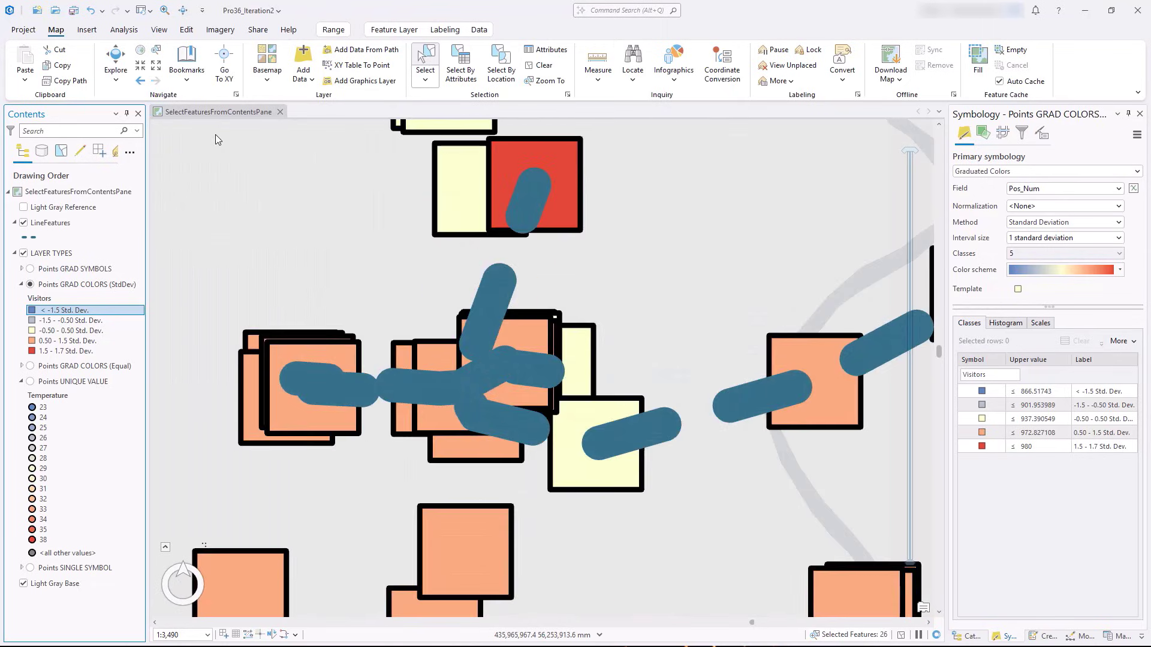
pyautogui.moveTo(465, 262); pyautogui.dragTo(555, 297)
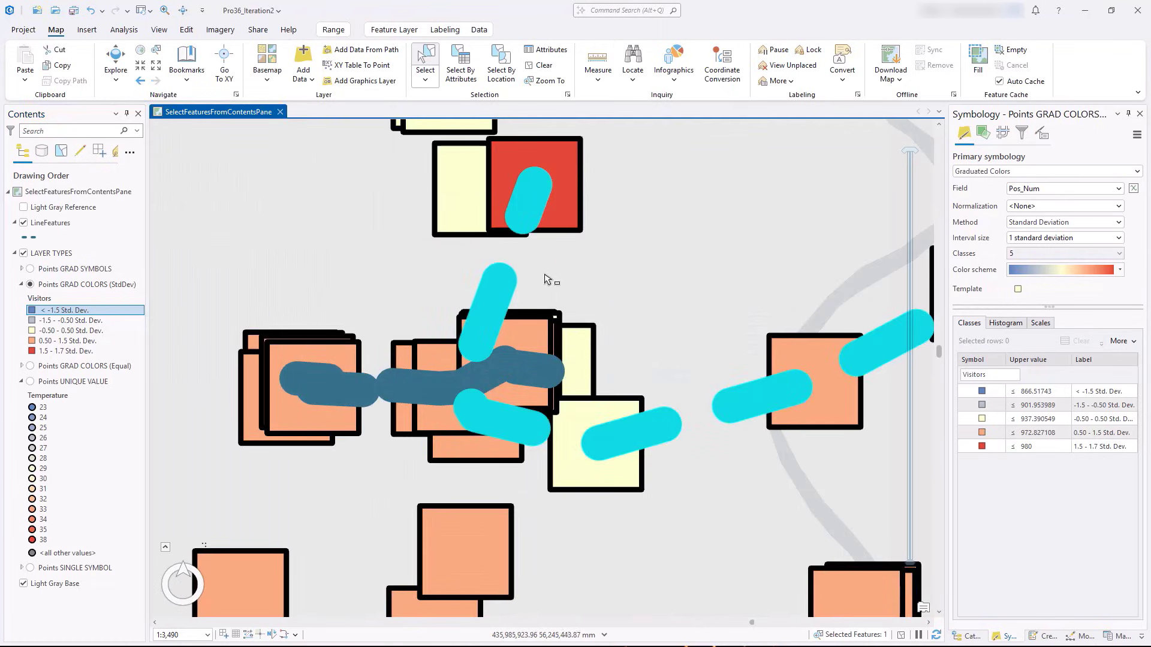
# Enable 'Show feature geometry for lines and polygons when selected' and select the two horizontal lines.
pyautogui.click(567, 95)
pyautogui.click(686, 154)
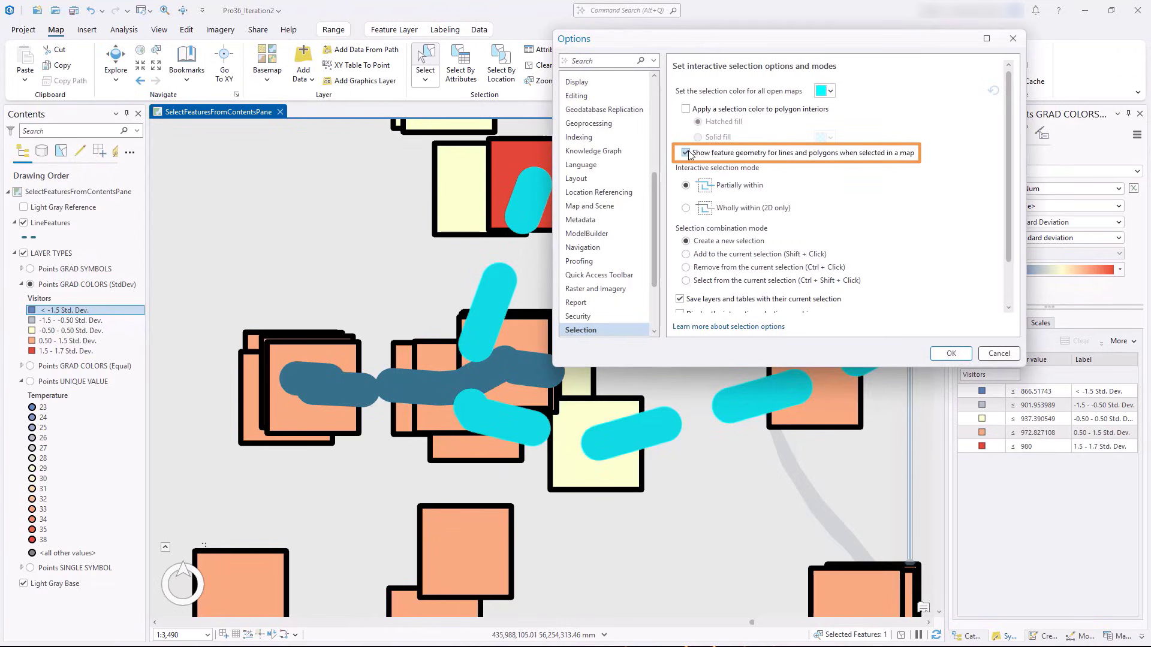
pyautogui.click(950, 353)
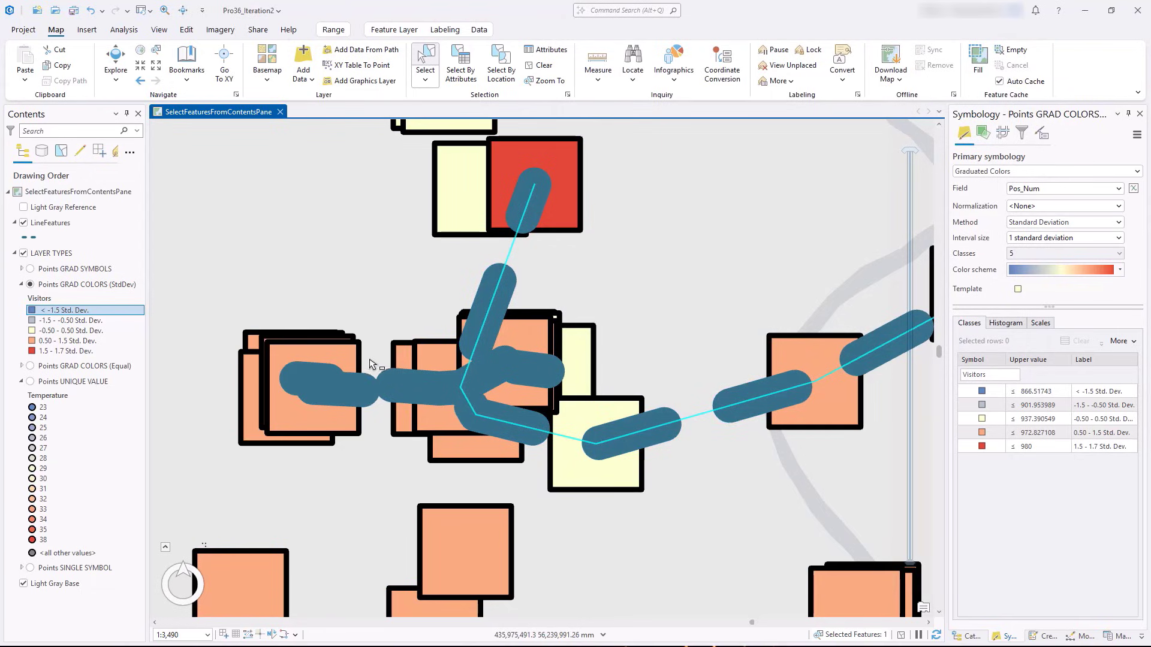
pyautogui.moveTo(380, 361); pyautogui.dragTo(391, 433)
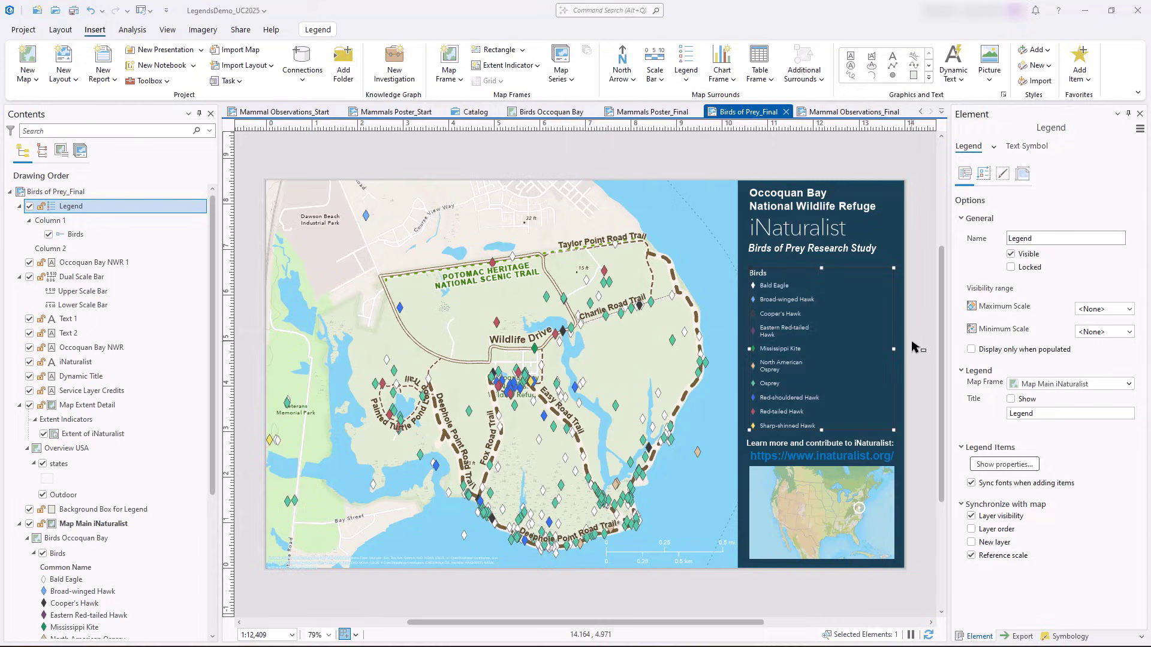
# Add the US Fish and Wildlife Service Trails layer to the Legend element.
pyautogui.rightClick(138, 206)
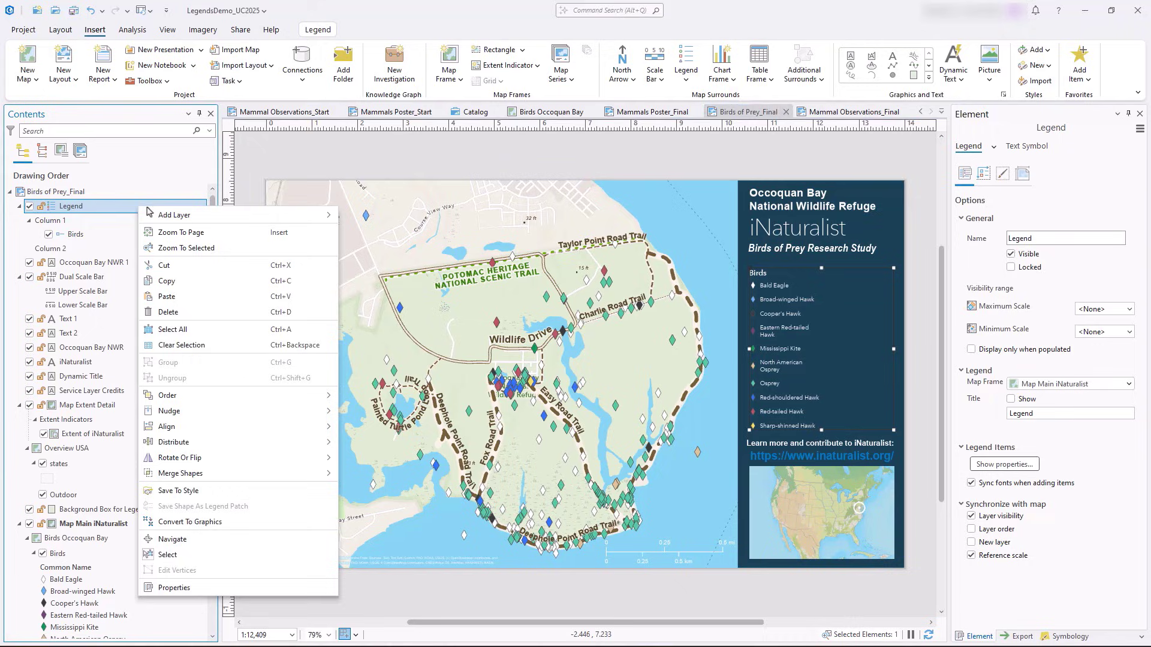
pyautogui.moveTo(155, 219)
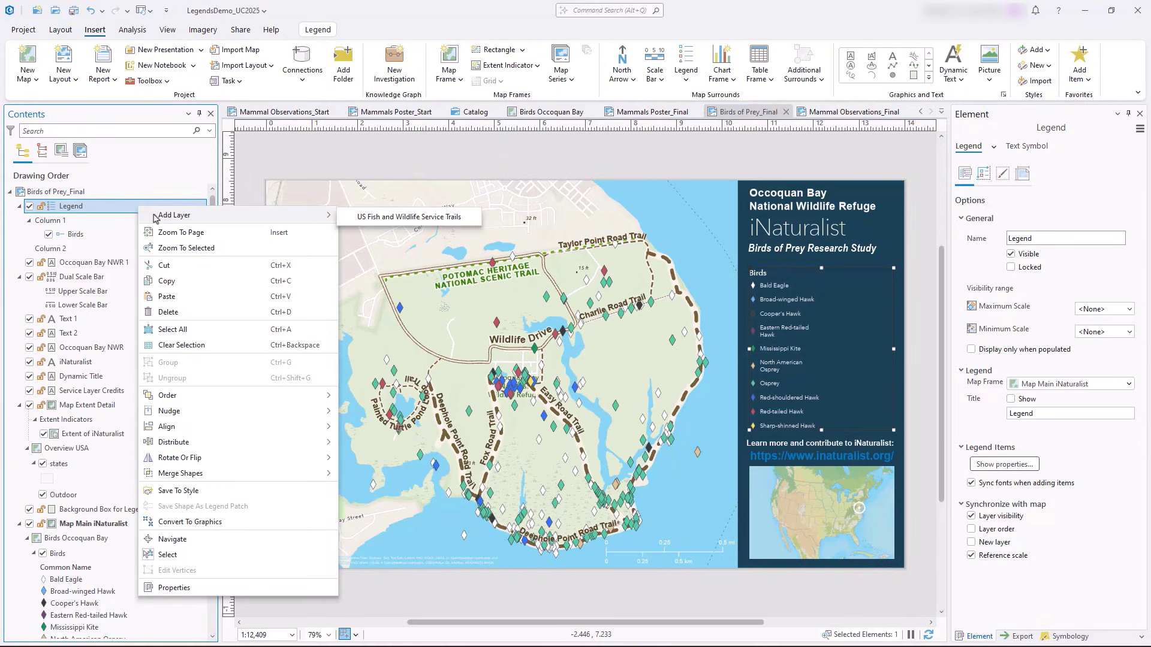
pyautogui.click(471, 221)
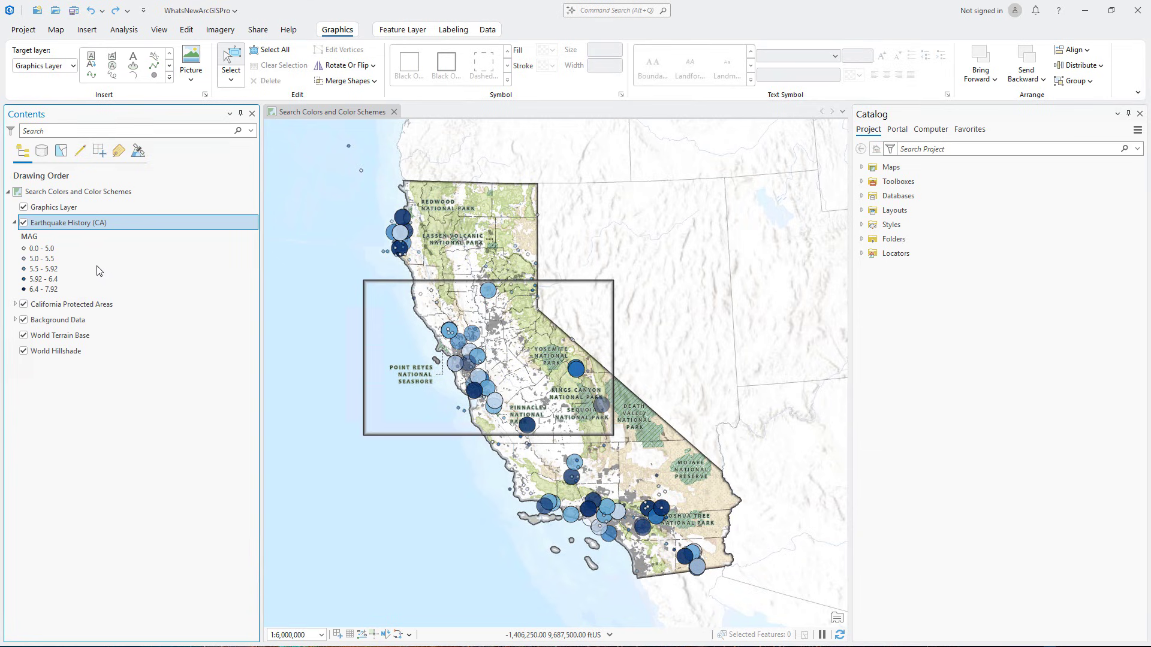
# Give Earthquake History the Blue-Green Light to Dark colour scheme, found by searching 'Green'.
pyautogui.rightClick(78, 224)
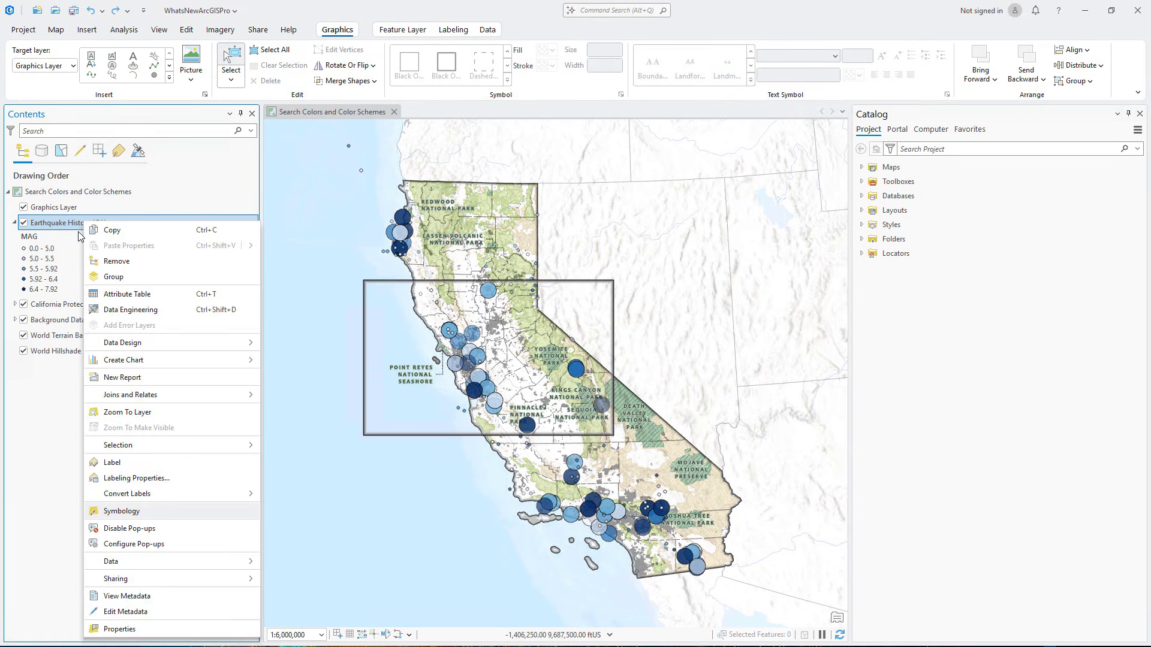
pyautogui.click(137, 512)
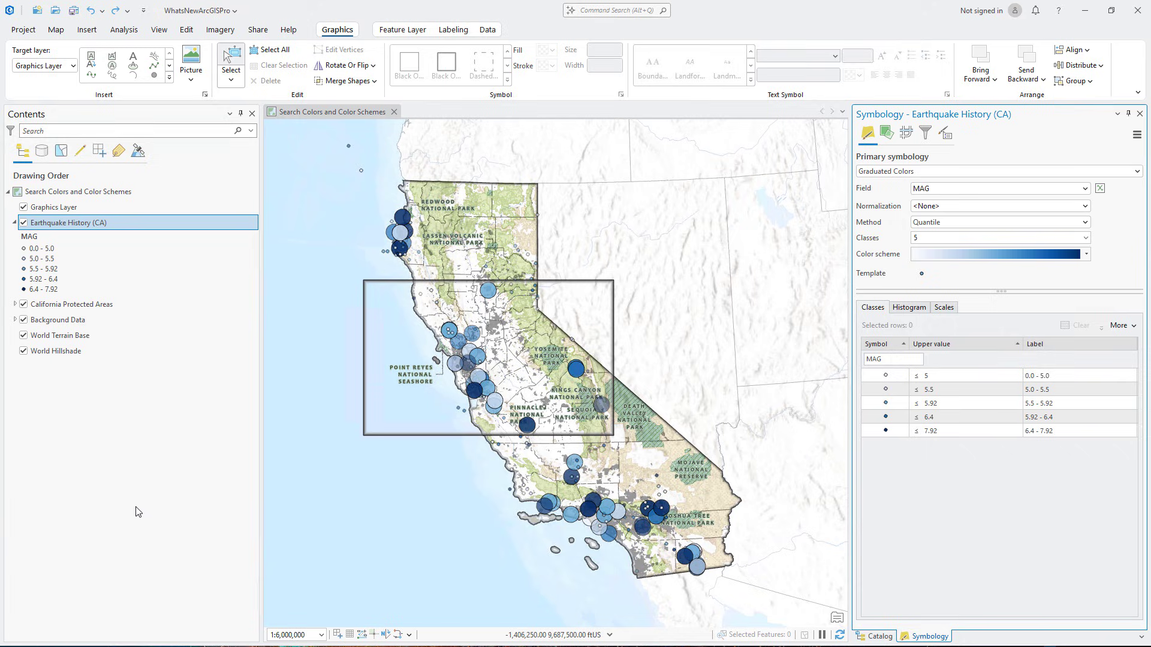
pyautogui.click(1087, 255)
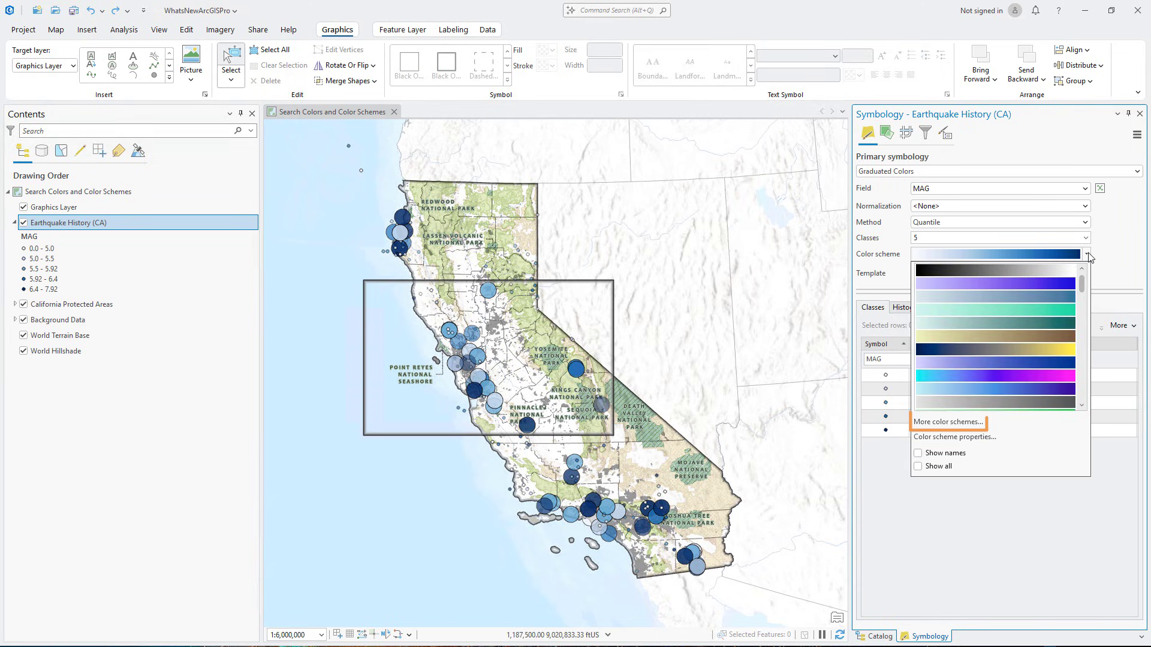
pyautogui.click(981, 427)
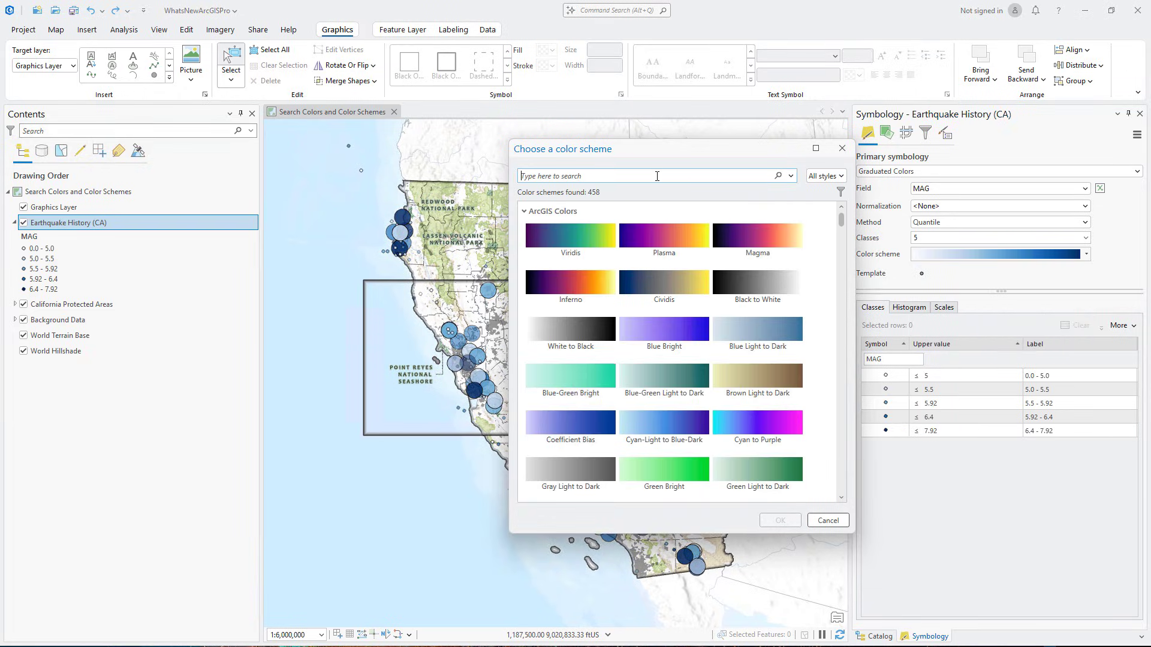
pyautogui.write('Green')
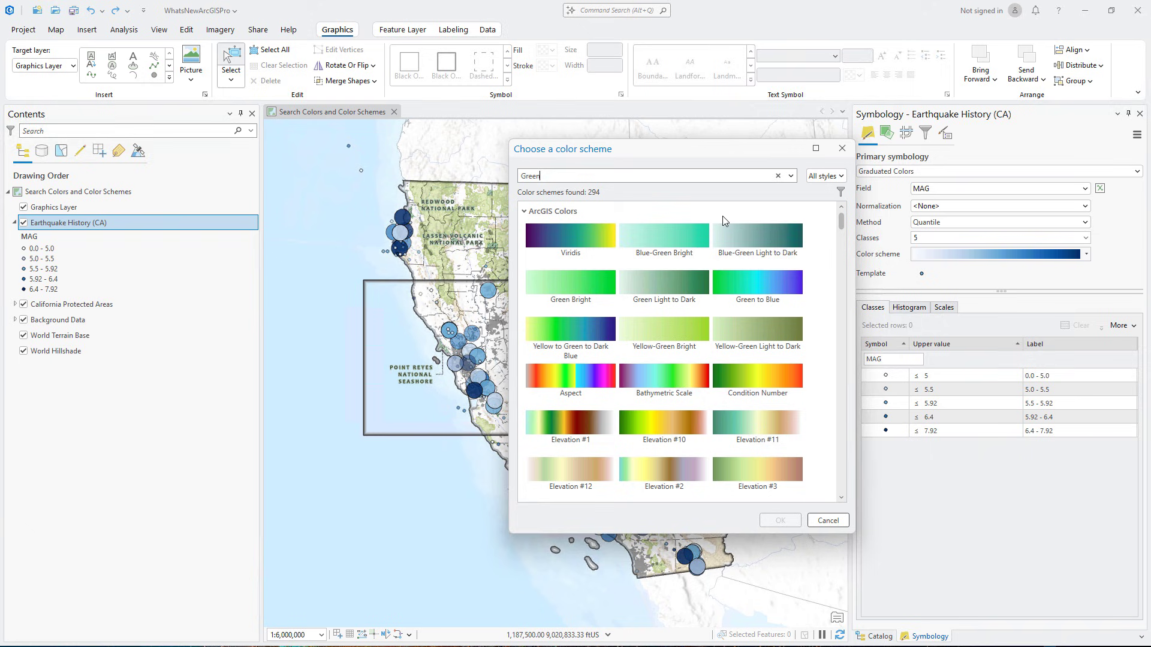
pyautogui.click(728, 230)
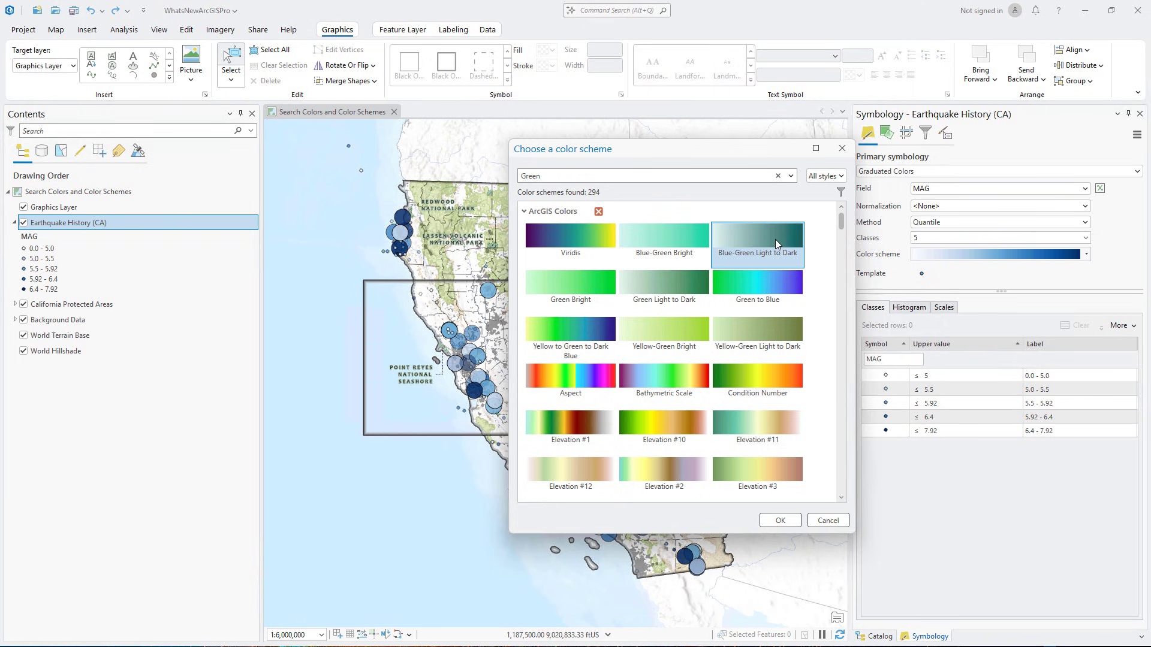
pyautogui.click(781, 521)
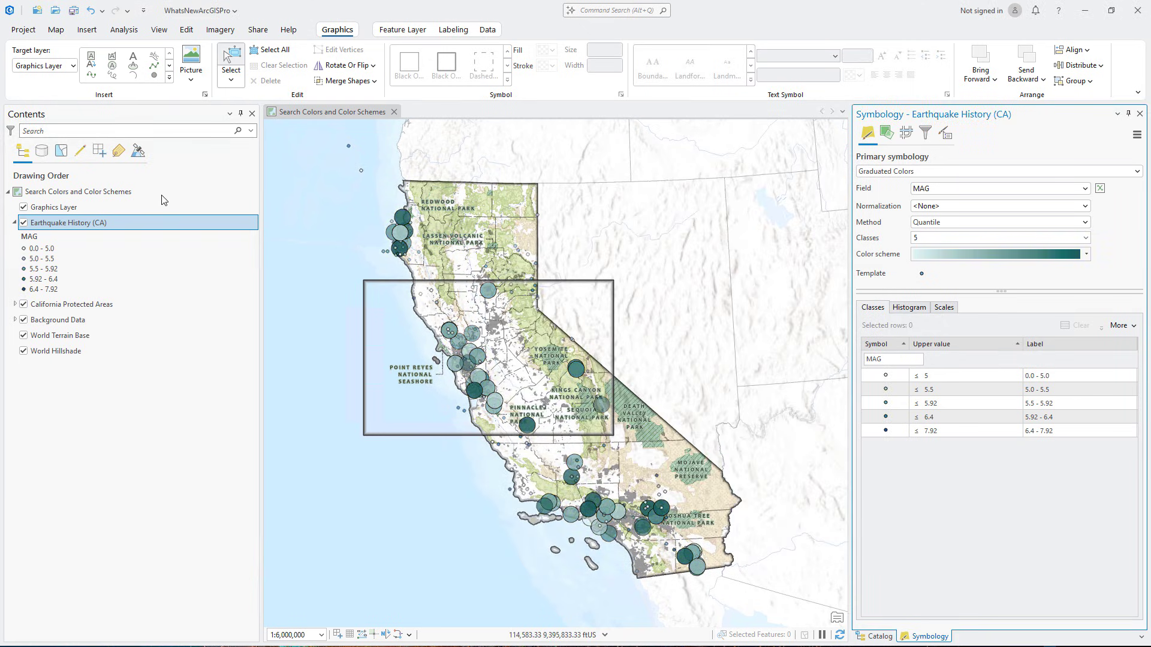
# Colour the 5.92 - 6.4 class Tarragon Green, then select the central California rectangle.
pyautogui.rightClick(24, 279)
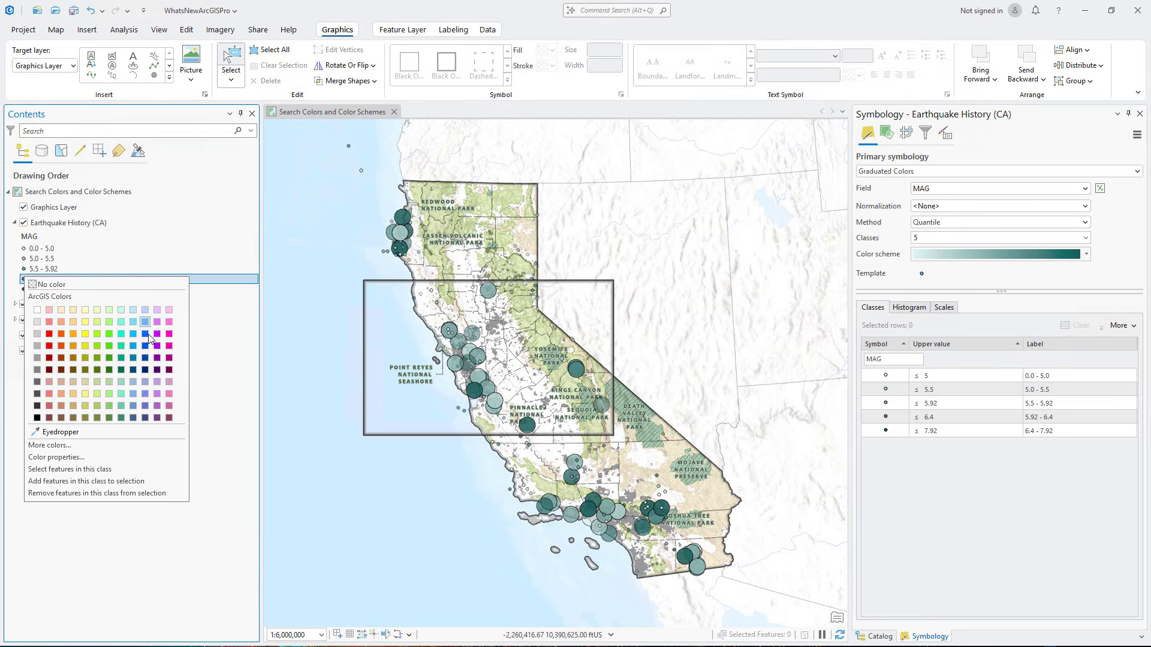
pyautogui.click(70, 447)
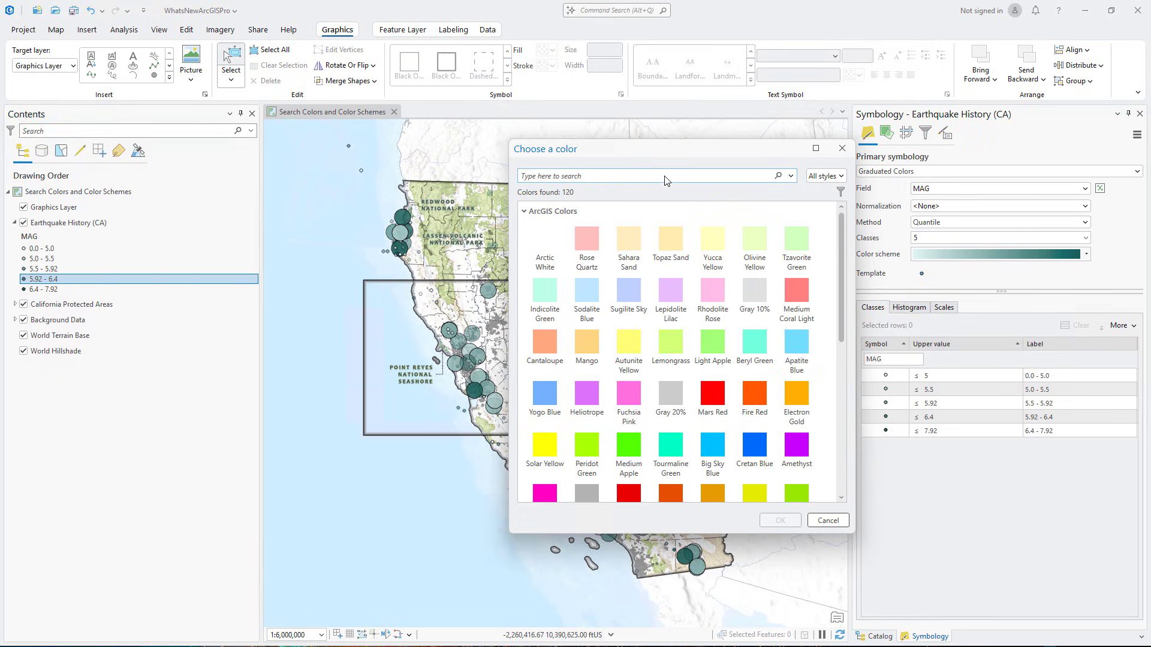
pyautogui.write('Green')
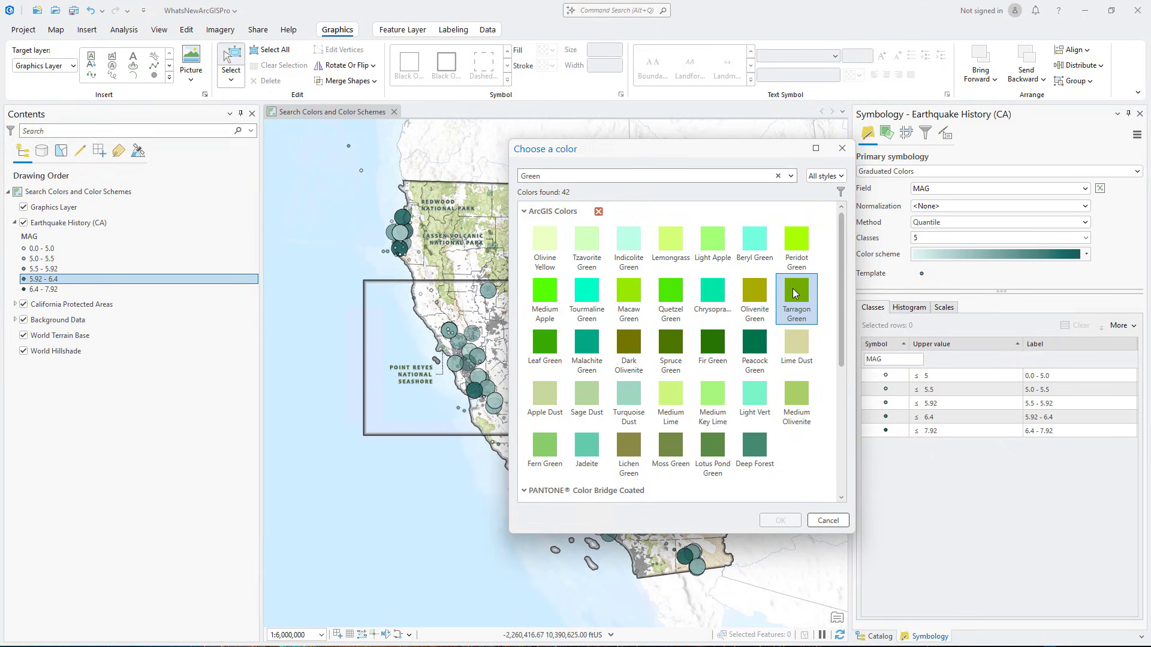
pyautogui.click(797, 292)
pyautogui.click(781, 520)
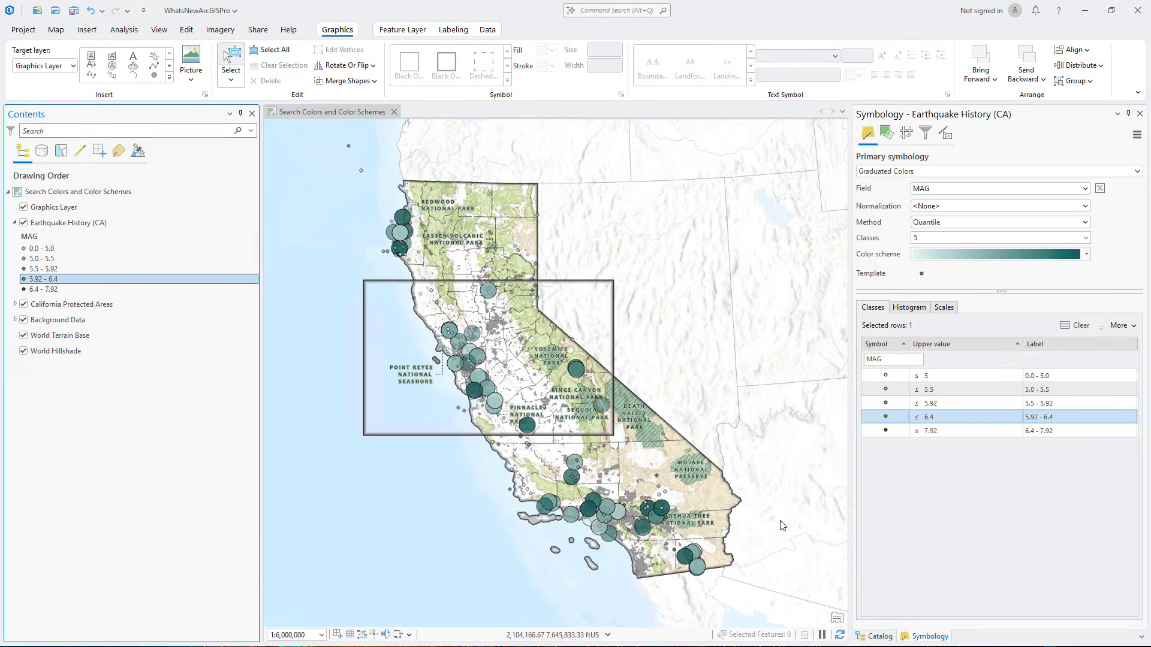
pyautogui.click(364, 342)
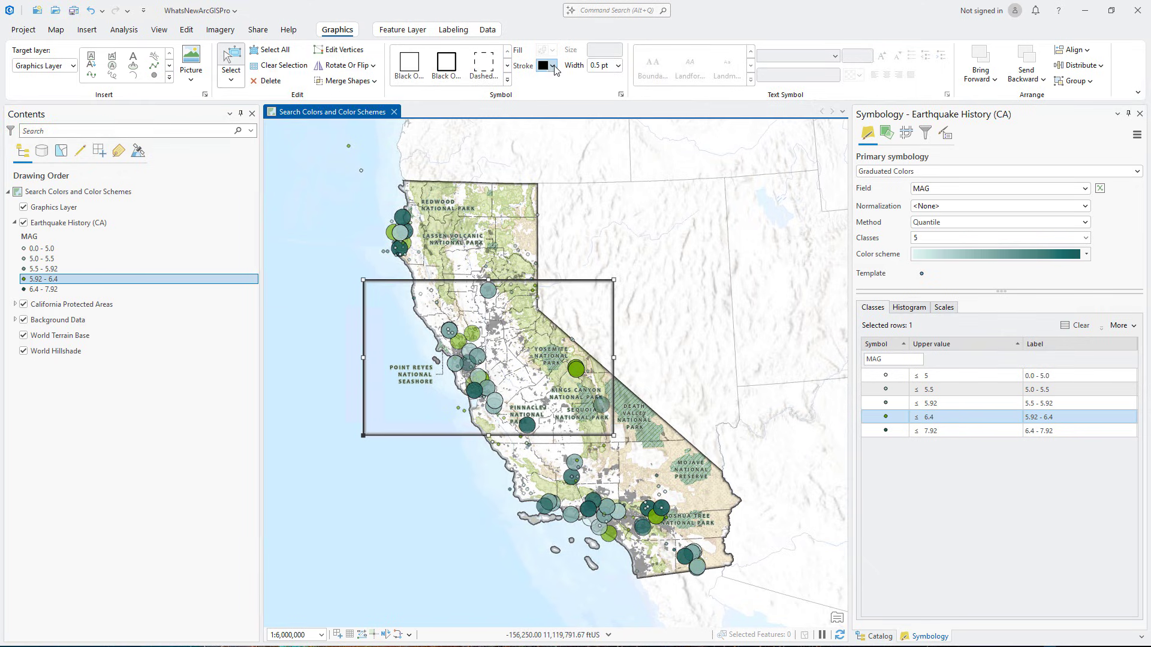
pyautogui.click(552, 65)
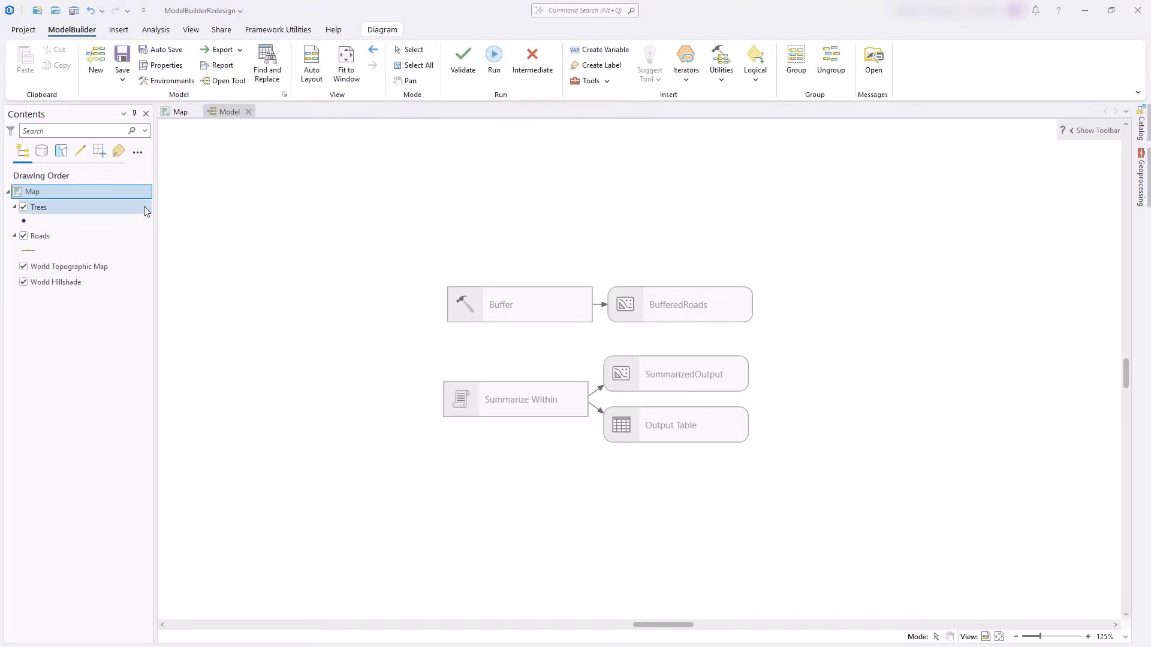
# Add the Trees and Roads layers to the model.
pyautogui.click(144, 206)
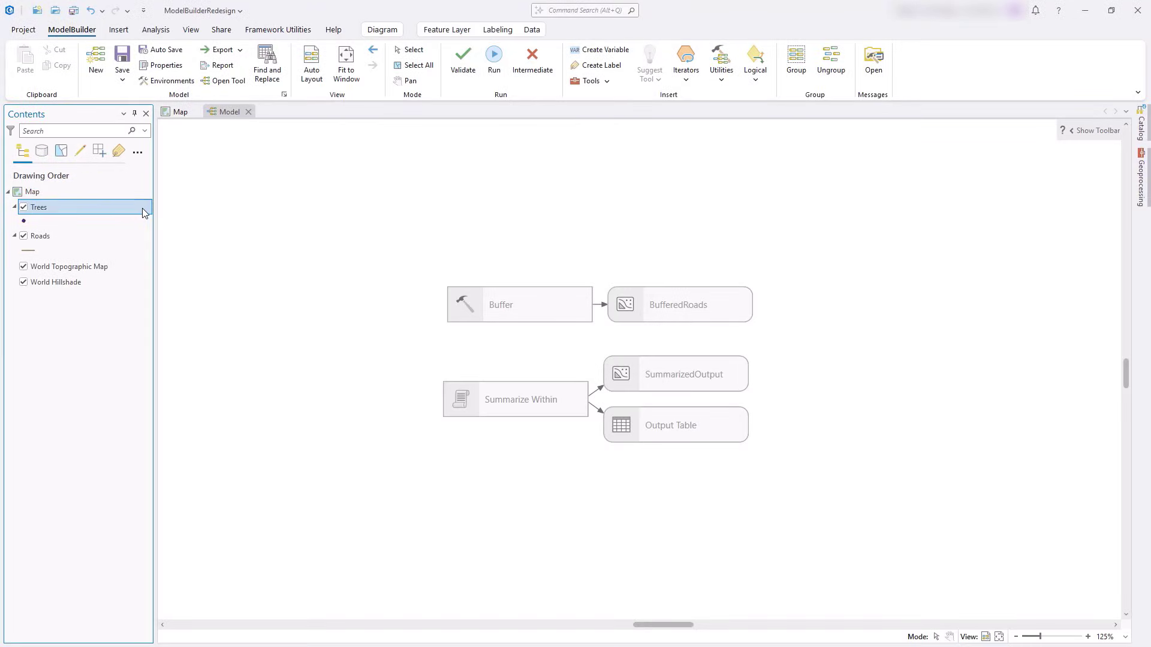
pyautogui.keyDown('ctrl'); pyautogui.click(127, 235); pyautogui.keyUp('ctrl')
pyautogui.moveTo(128, 235); pyautogui.dragTo(316, 245)
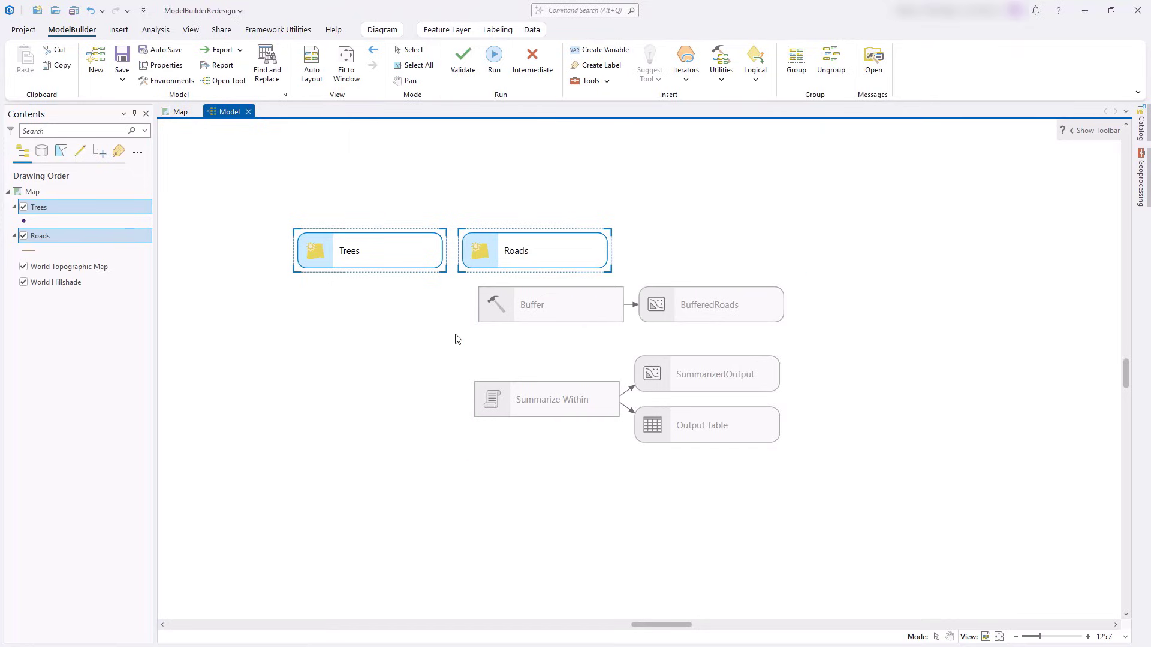
# Connect Roads to Buffer and set the buffer distance to 1000 Meters.
pyautogui.click(516, 253)
pyautogui.moveTo(531, 270); pyautogui.dragTo(533, 298)
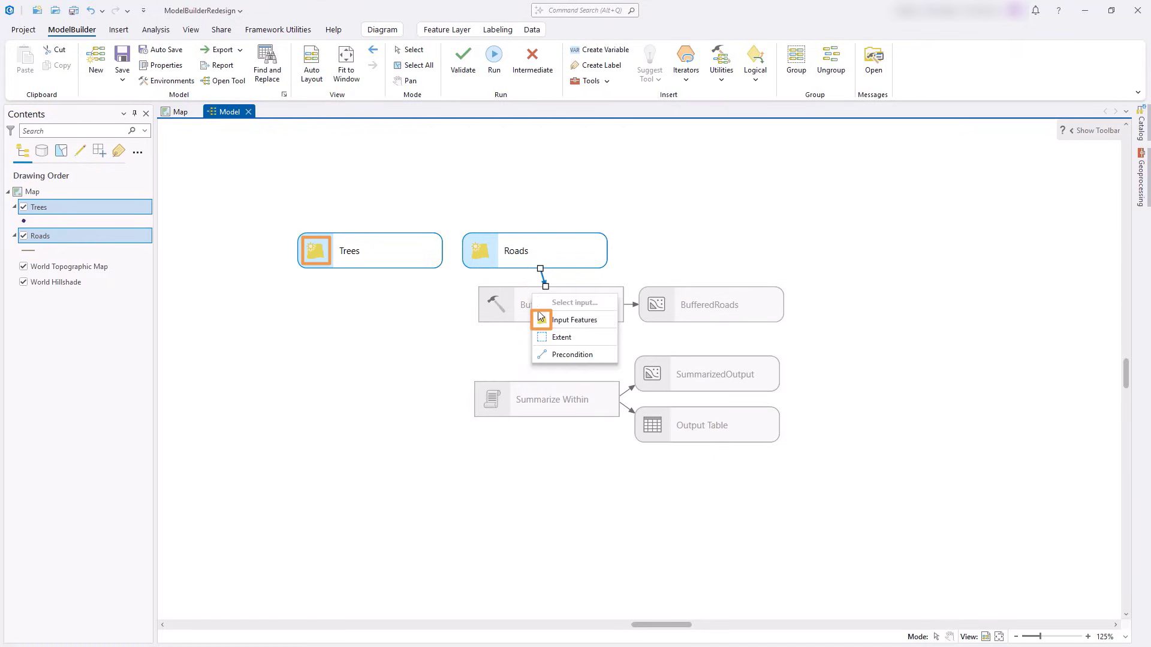
pyautogui.click(542, 319)
pyautogui.doubleClick(541, 318)
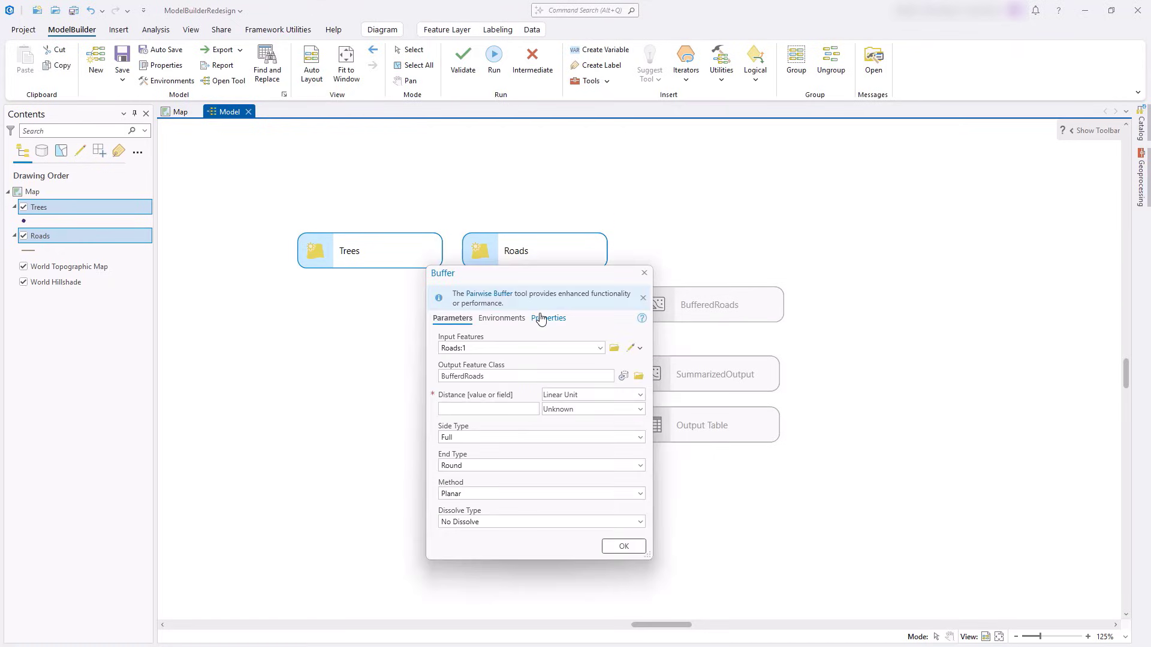
pyautogui.click(519, 408)
pyautogui.write('1000')
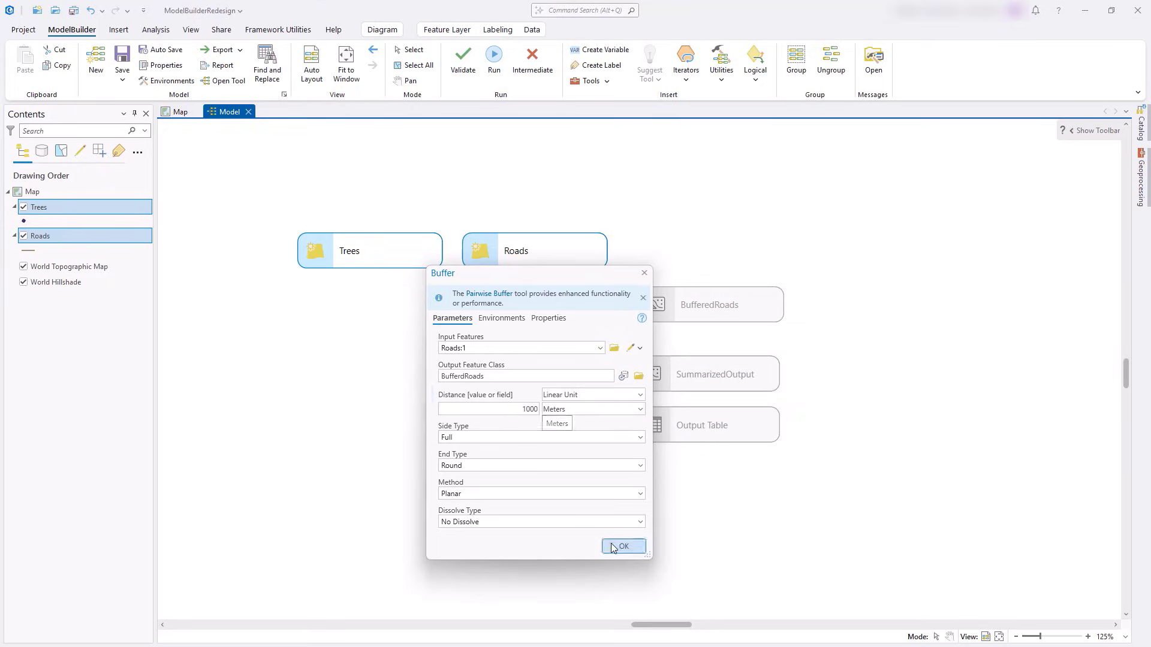
pyautogui.click(622, 546)
# Connect BufferedRoads and Trees to Summarize Within and auto-layout the diagram.
pyautogui.moveTo(763, 321); pyautogui.dragTo(576, 396)
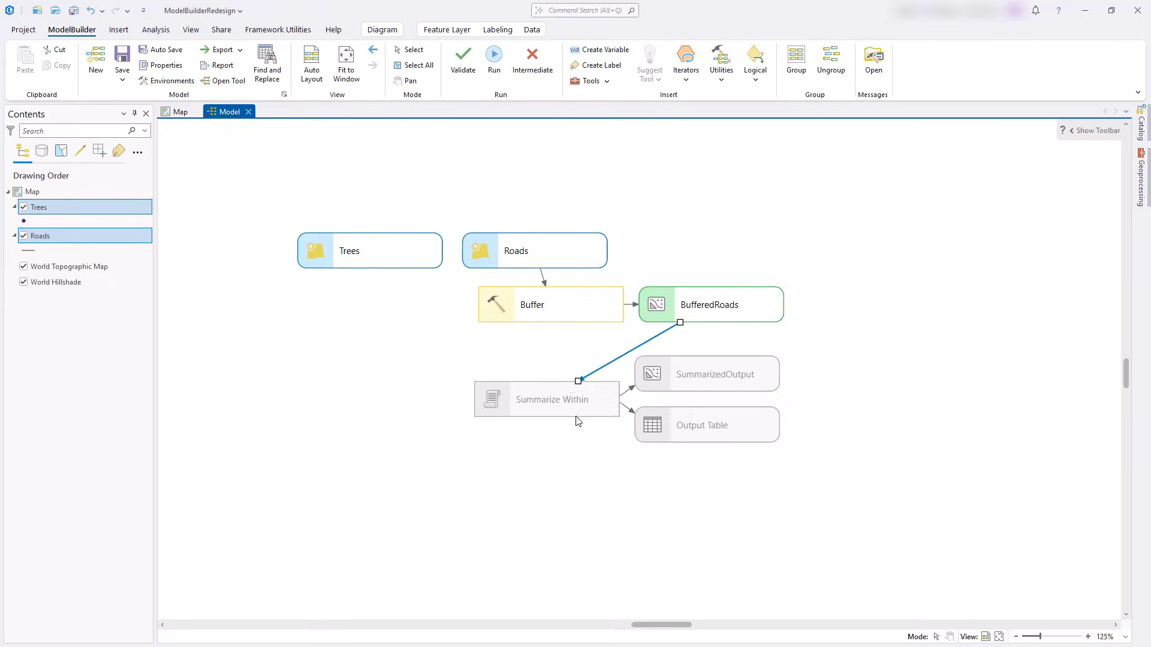
pyautogui.moveTo(348, 255); pyautogui.dragTo(495, 396)
pyautogui.click(542, 417)
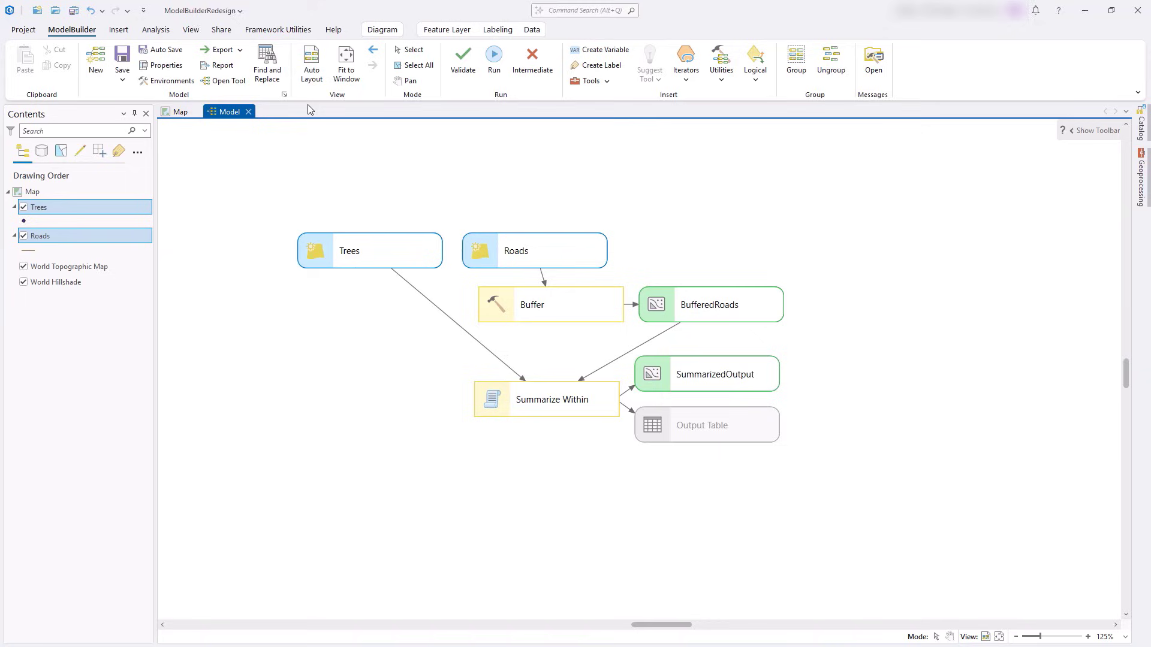
pyautogui.click(311, 63)
# Group Summarize Within with its two outputs and run the model.
pyautogui.moveTo(1069, 283); pyautogui.dragTo(794, 439)
pyautogui.click(796, 78)
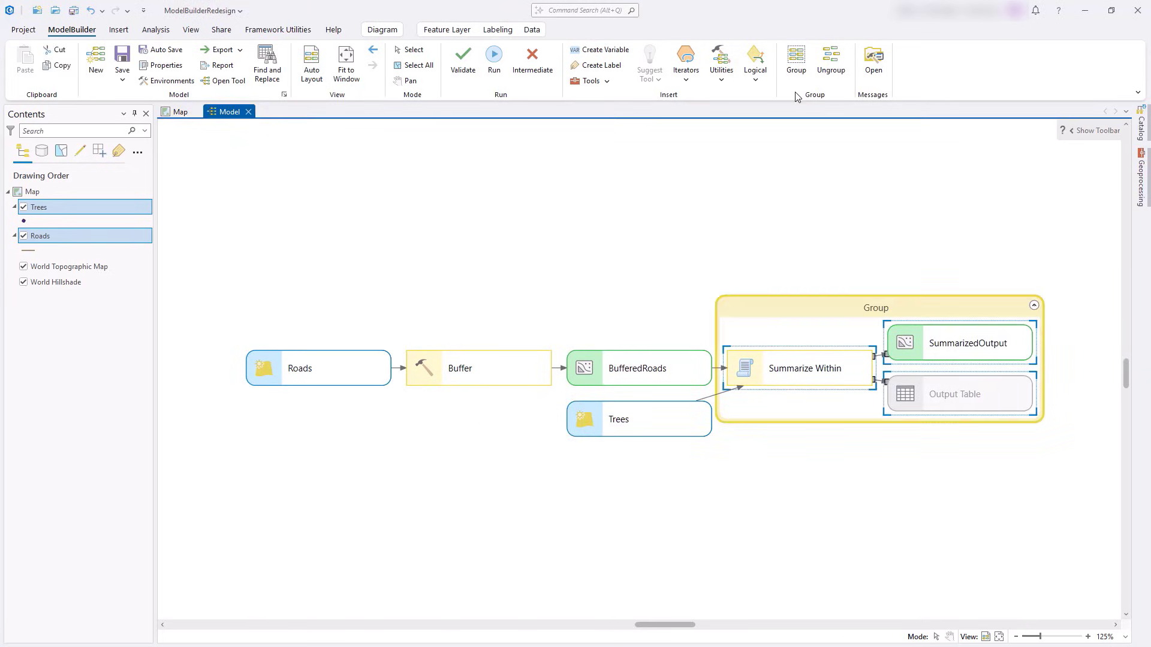
pyautogui.click(586, 153)
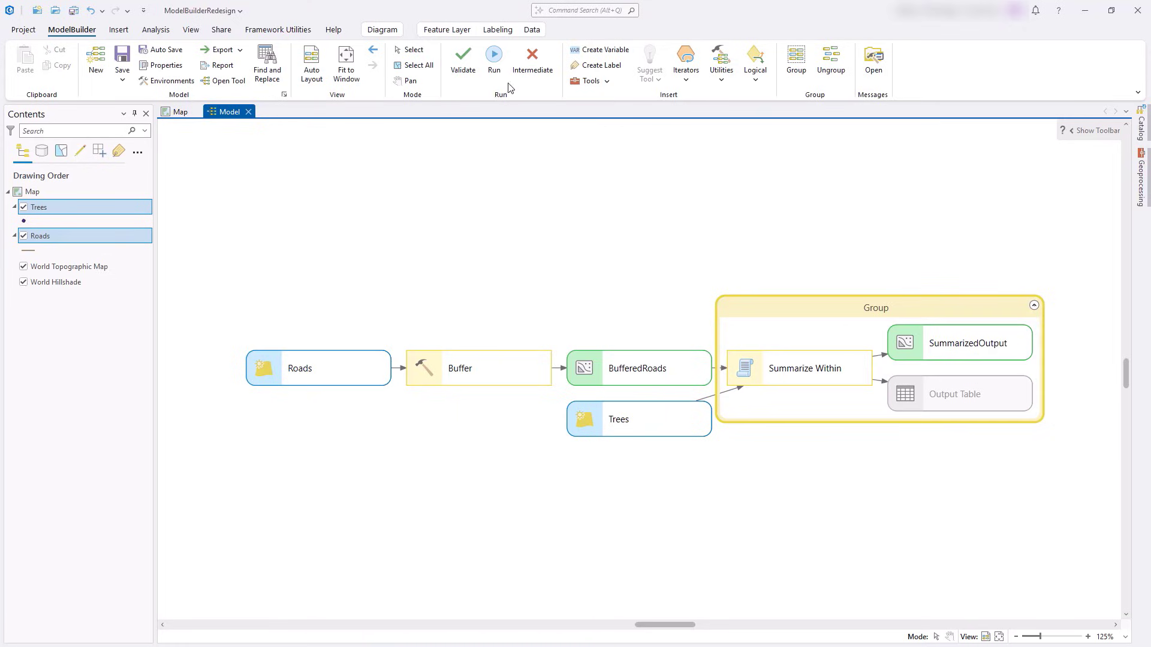
pyautogui.click(495, 59)
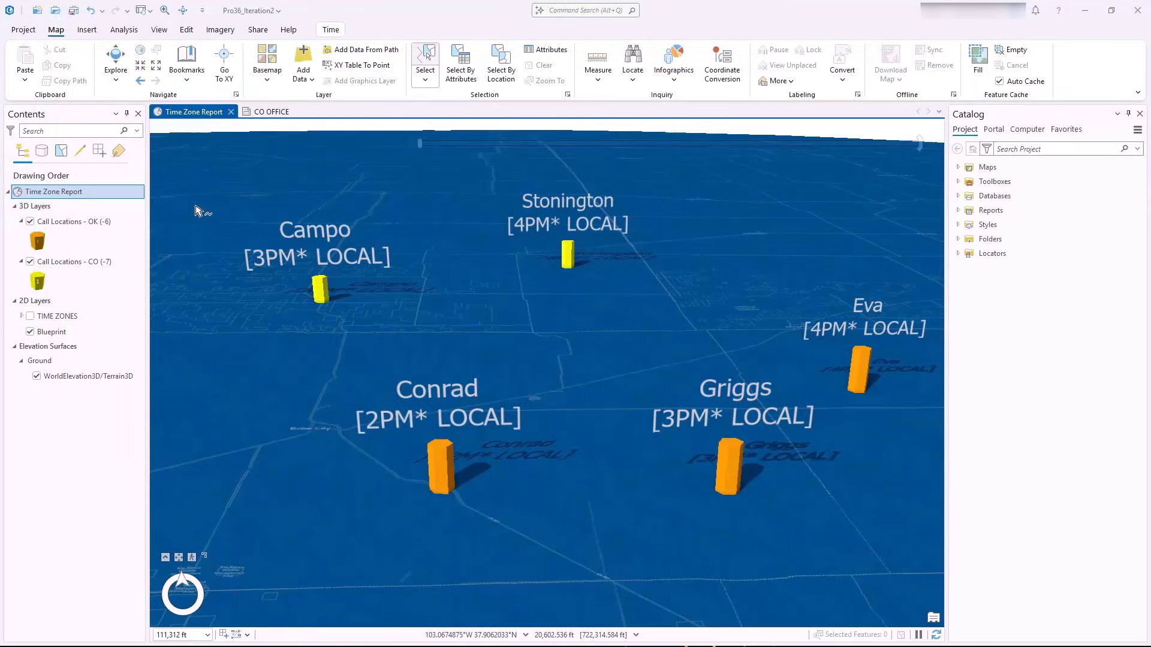
# Select the Campo and Griggs call locations and turn on the TIME ZONES layer.
pyautogui.moveTo(194, 210); pyautogui.dragTo(809, 482)
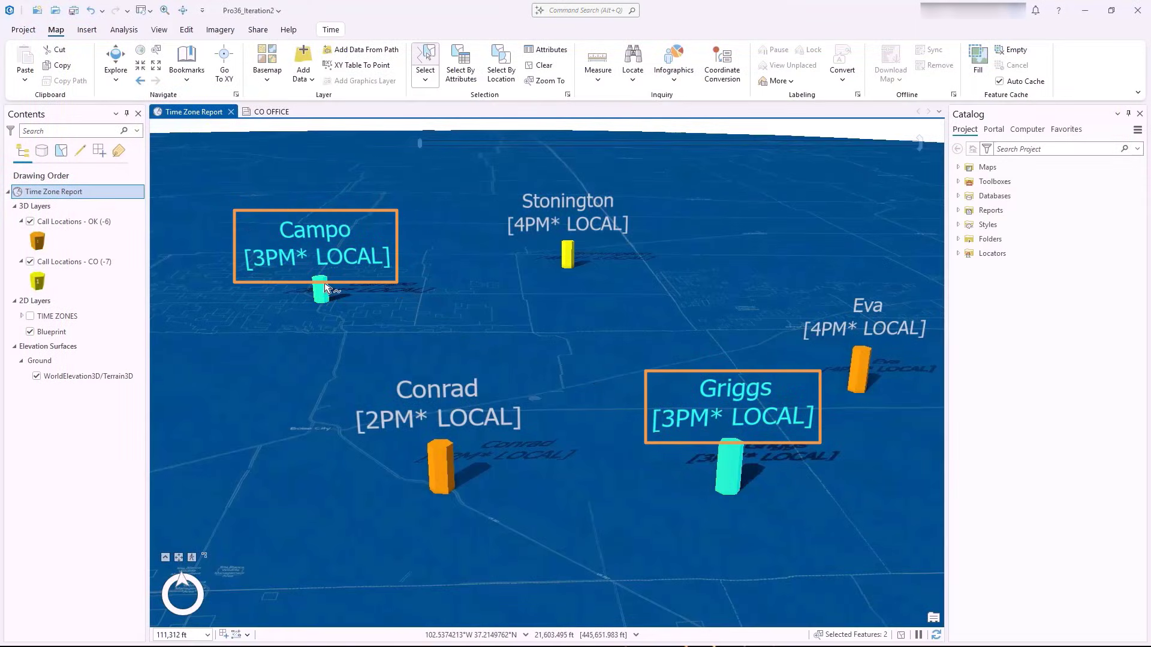
pyautogui.click(30, 315)
pyautogui.click(35, 319)
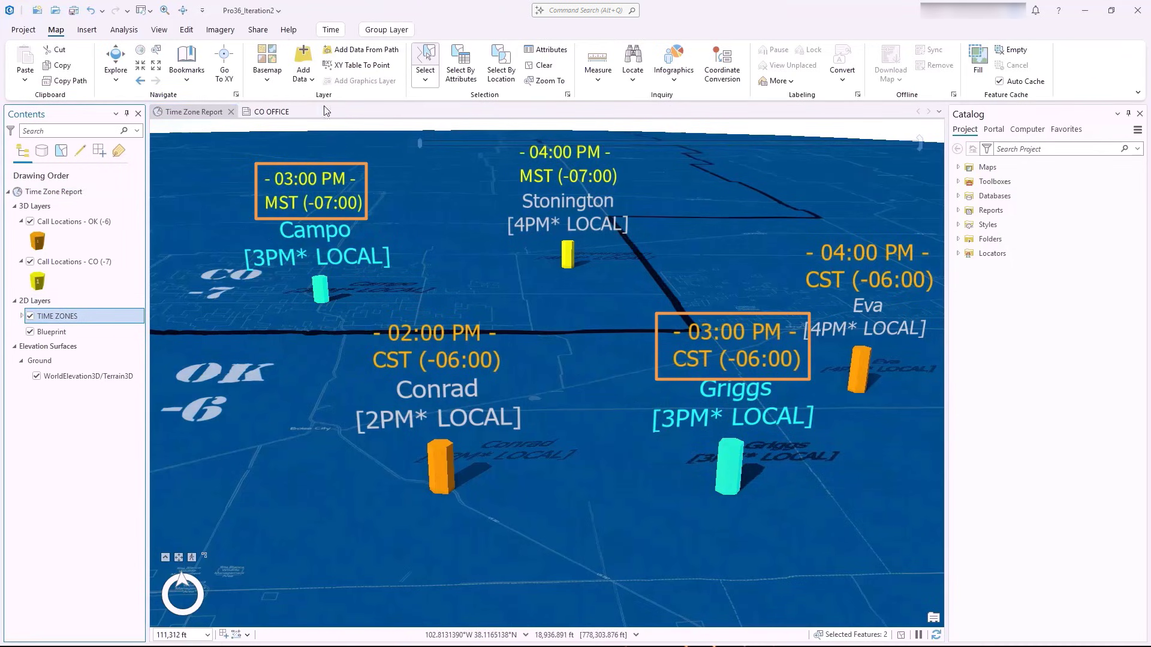
# Display all call times in Denver time, then add Eva to the selected calls.
pyautogui.click(330, 30)
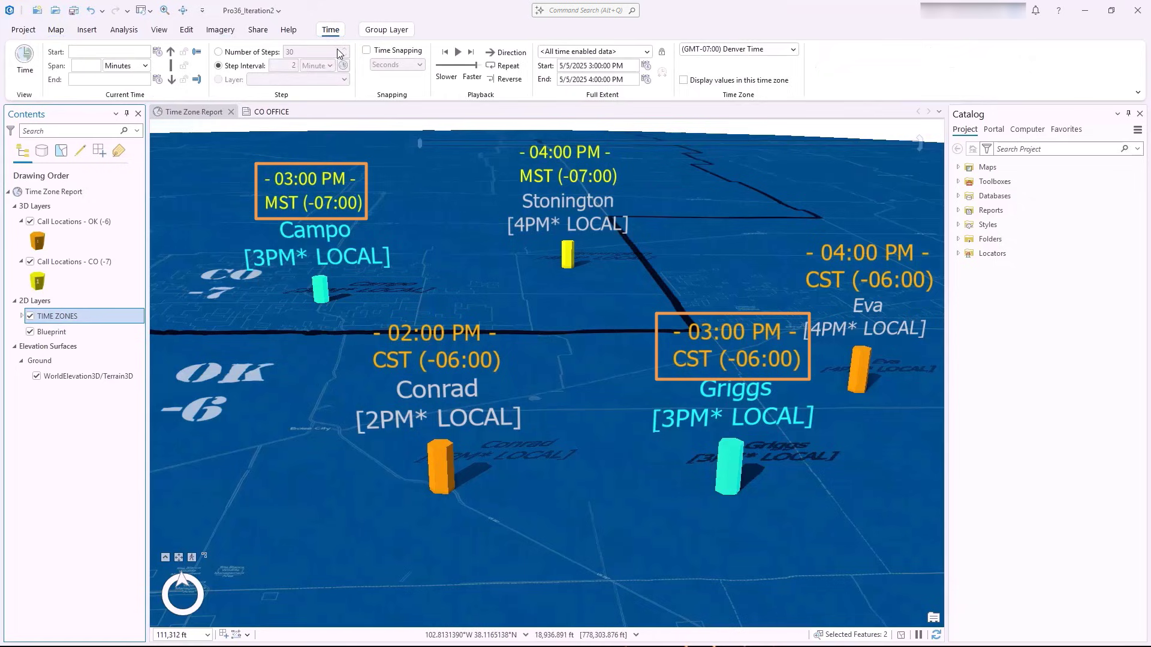
pyautogui.click(683, 81)
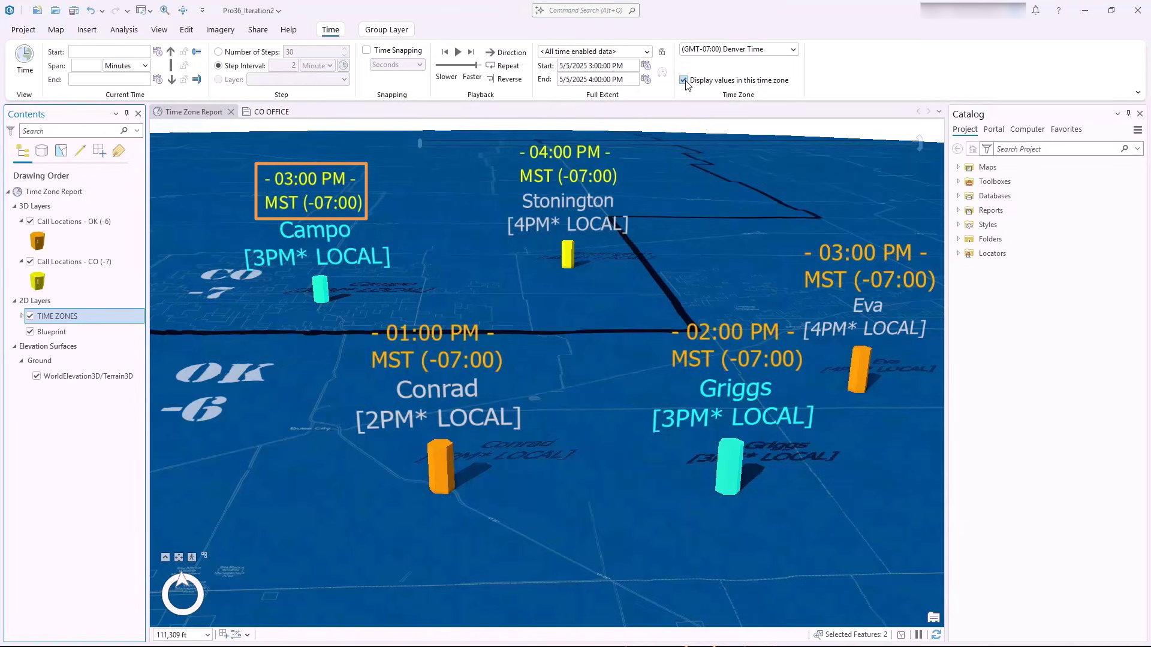
pyautogui.click(892, 382)
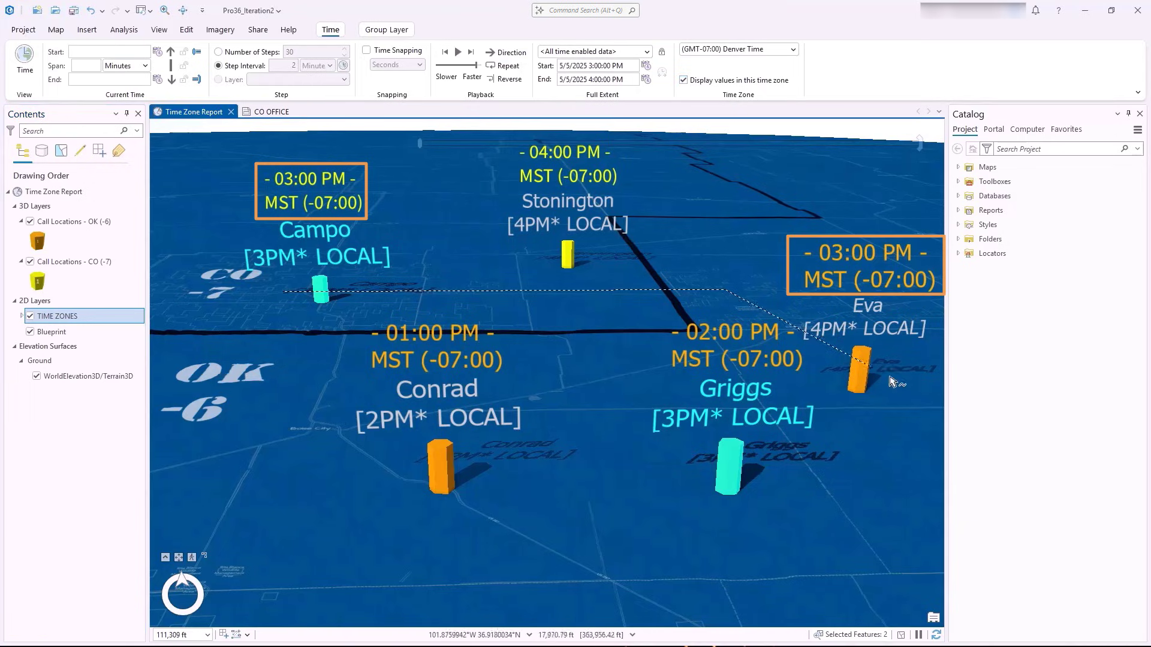
pyautogui.click(907, 386)
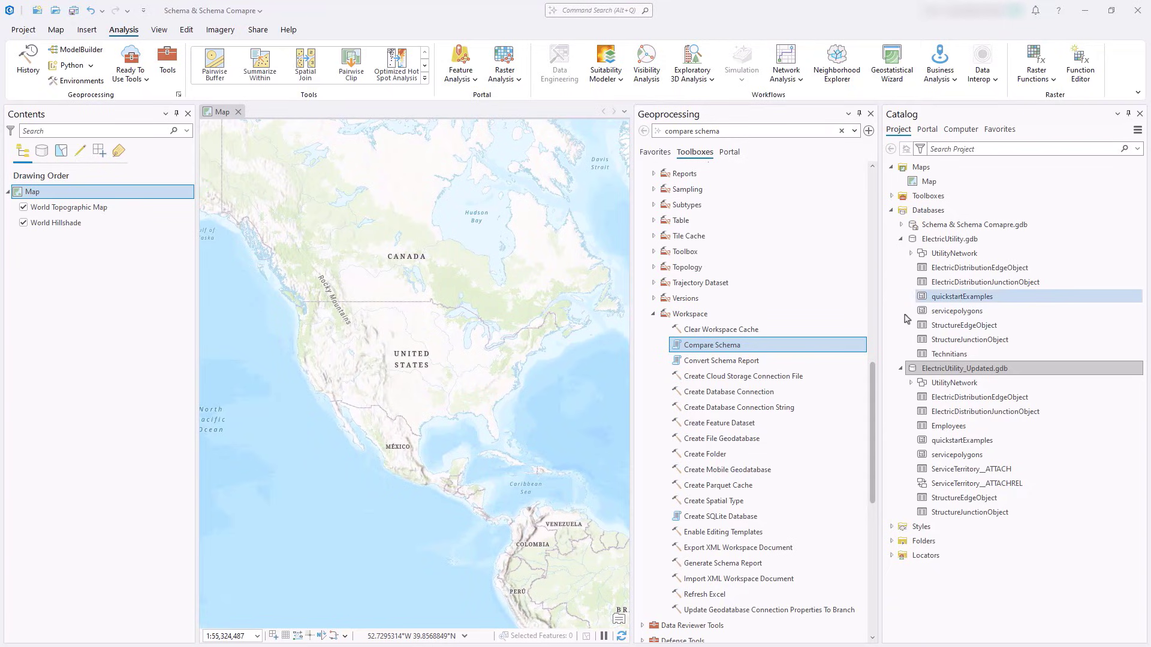
# In Compare Schema, set ElectricUtility.gdb as Base Source, ElectricUtility_Updated.gdb as Test Source, and paste the report name.
pyautogui.click(817, 346)
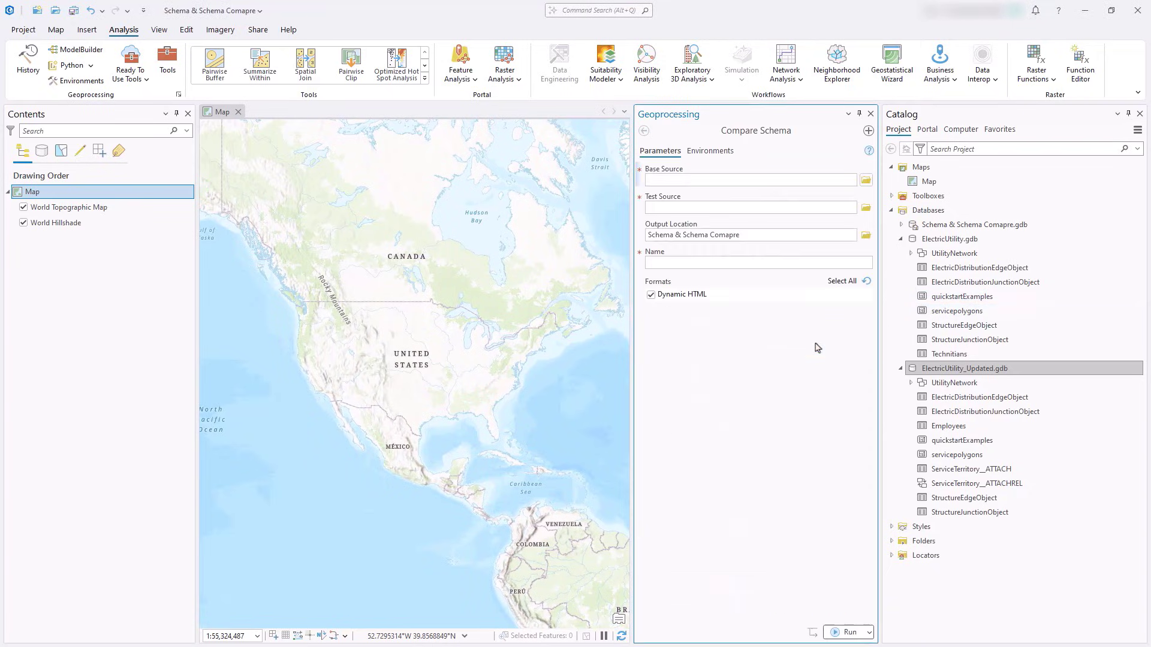
pyautogui.click(968, 240)
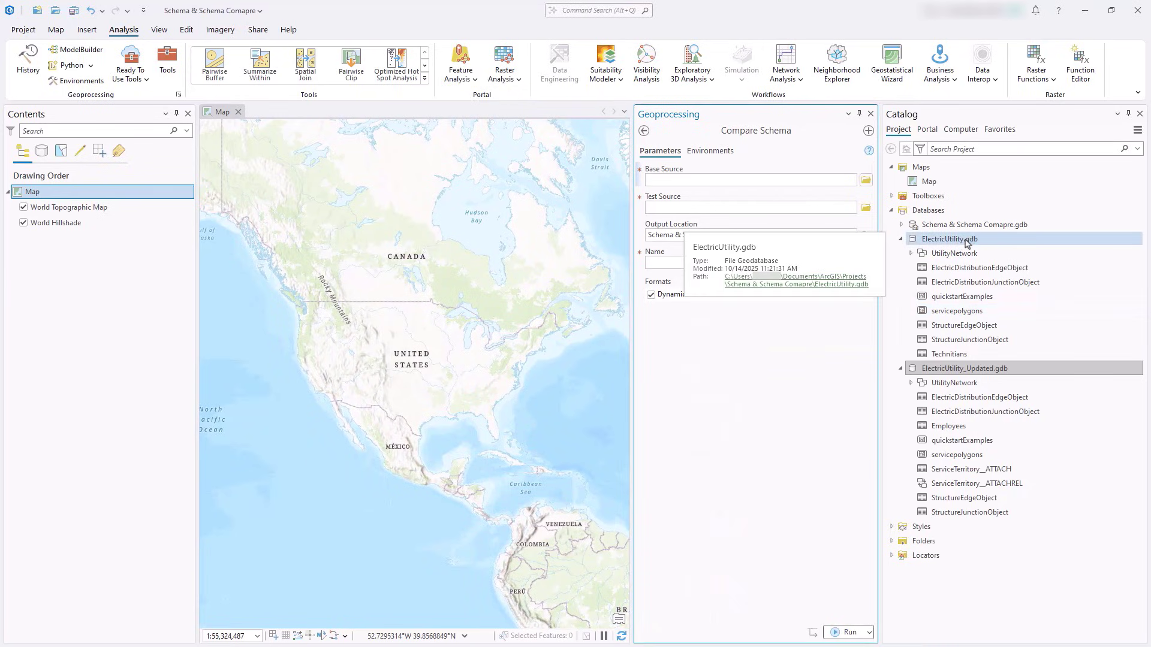
pyautogui.moveTo(968, 239); pyautogui.dragTo(841, 181)
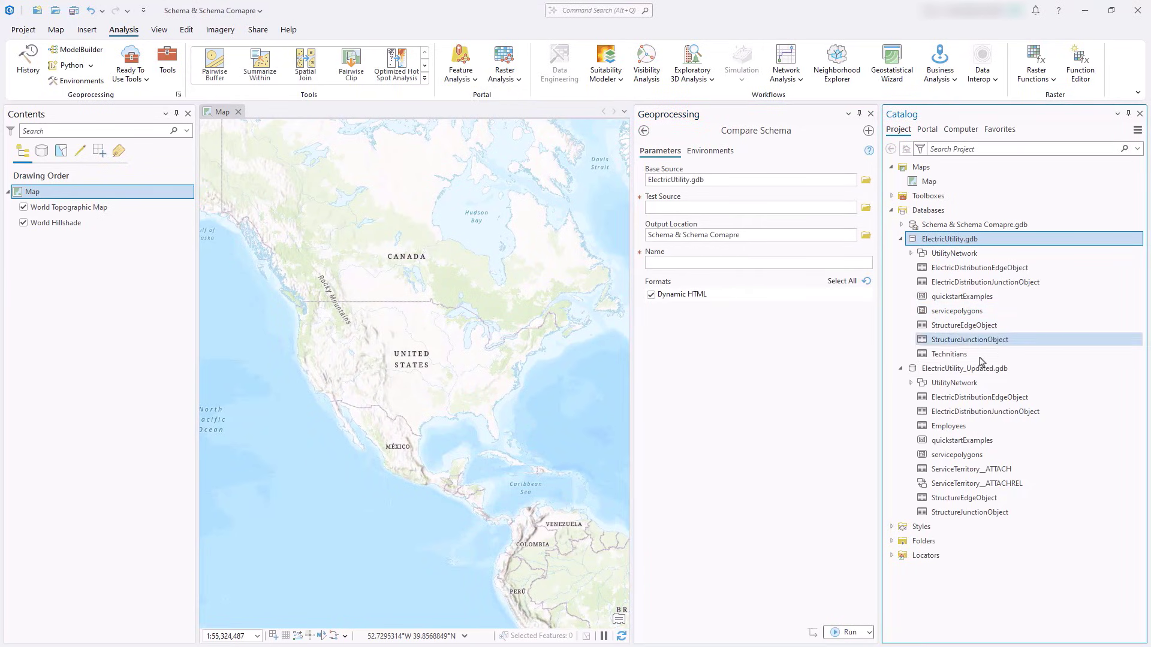
pyautogui.moveTo(978, 373); pyautogui.dragTo(822, 209)
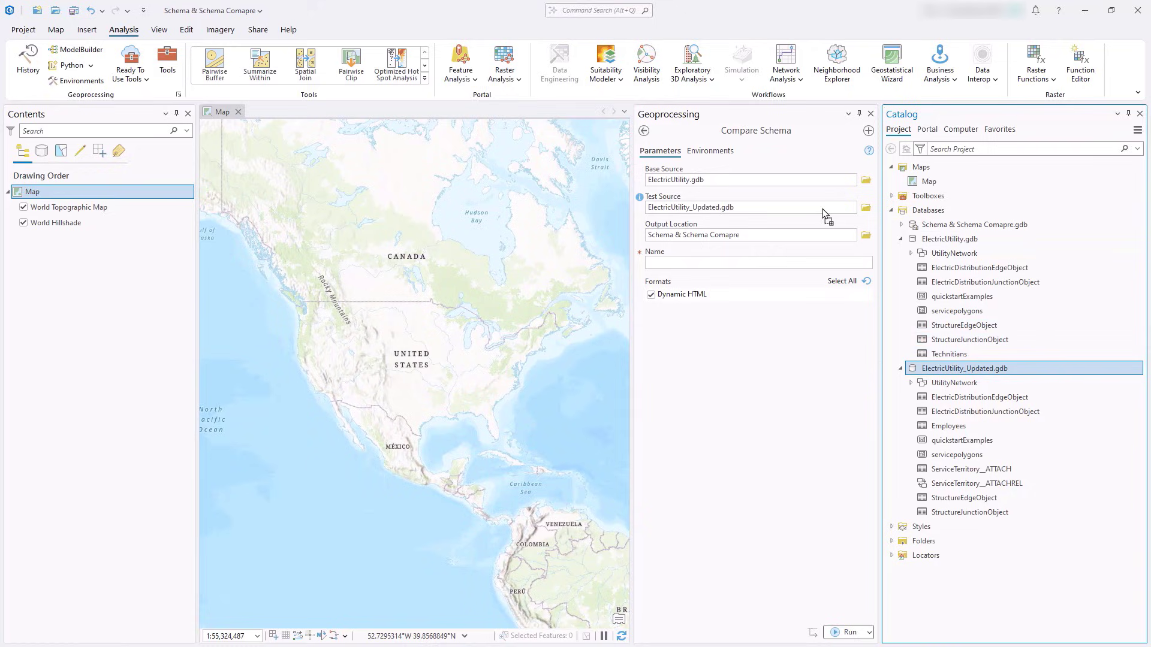
pyautogui.click(808, 264)
pyautogui.write('schema_compare')
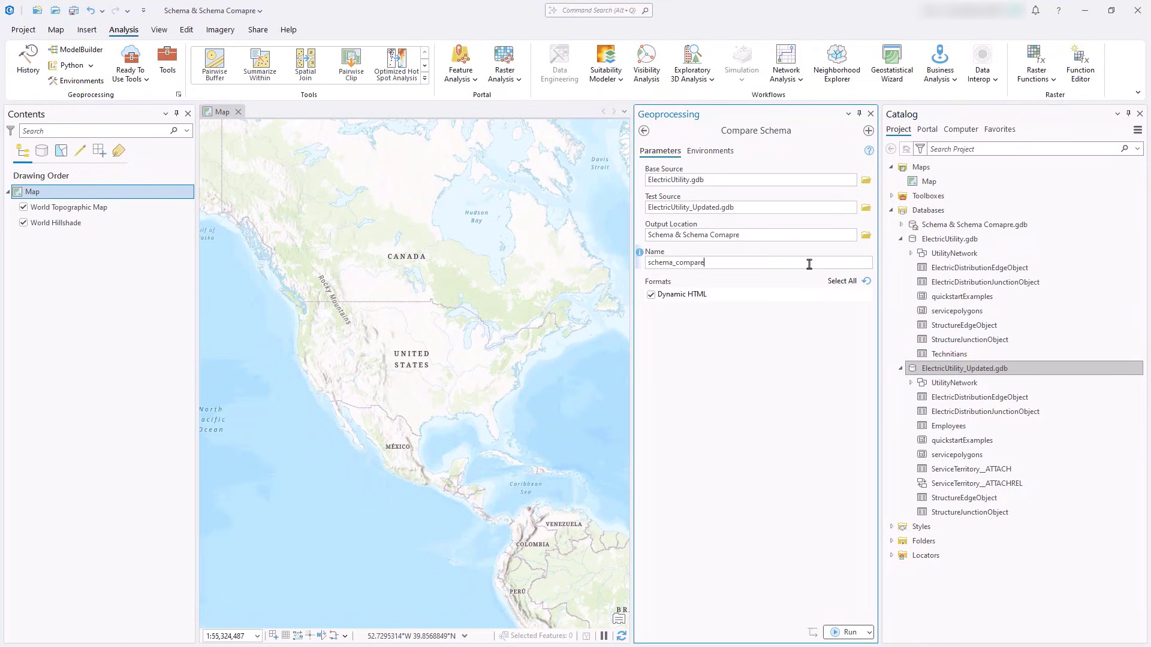
# Run the schema comparison and open the generated HTML report.
pyautogui.click(847, 633)
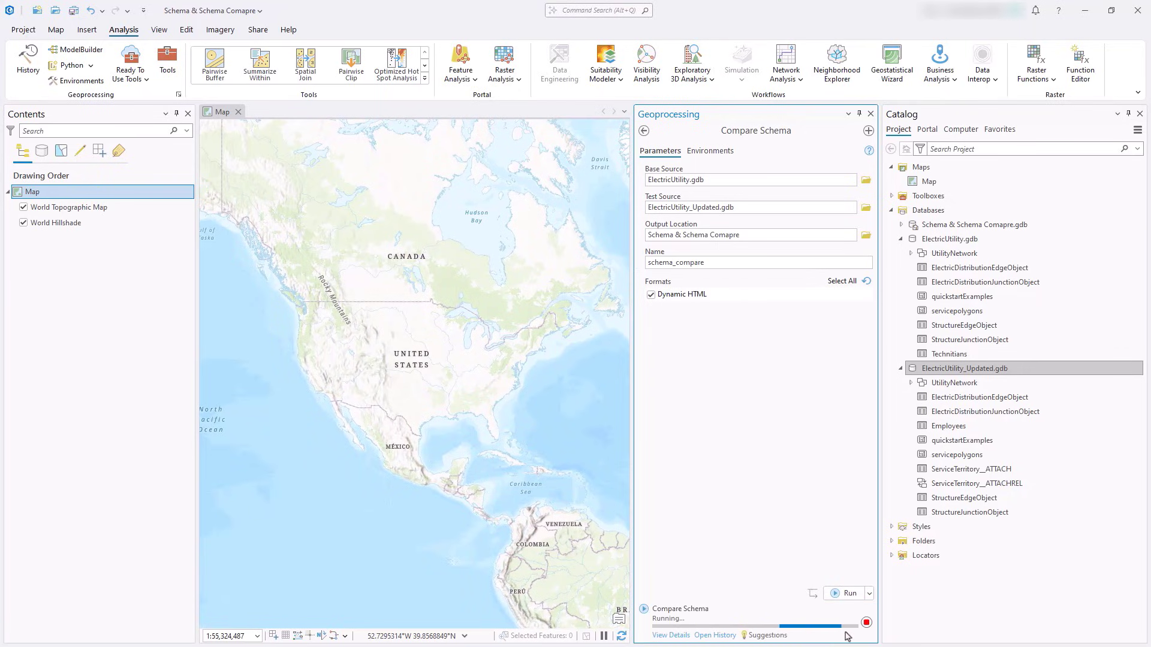
pyautogui.moveTo(847, 635)
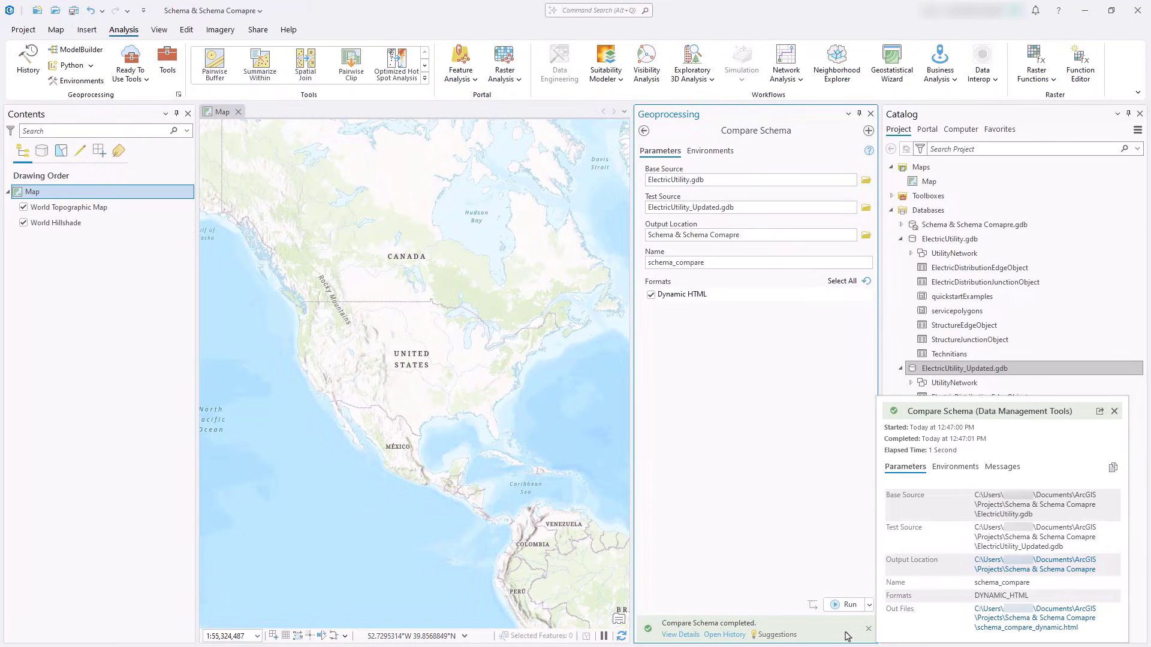
pyautogui.click(1011, 627)
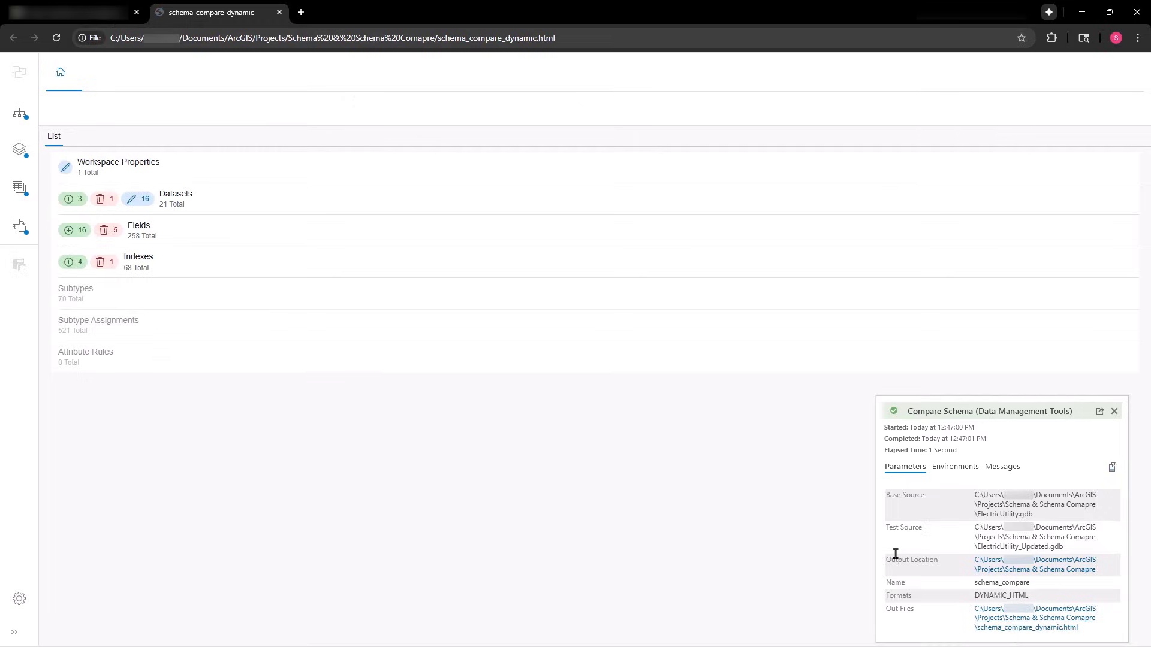
# Show the report's field changes as a table listing all 258 fields, with Show Differences Only off.
pyautogui.click(784, 539)
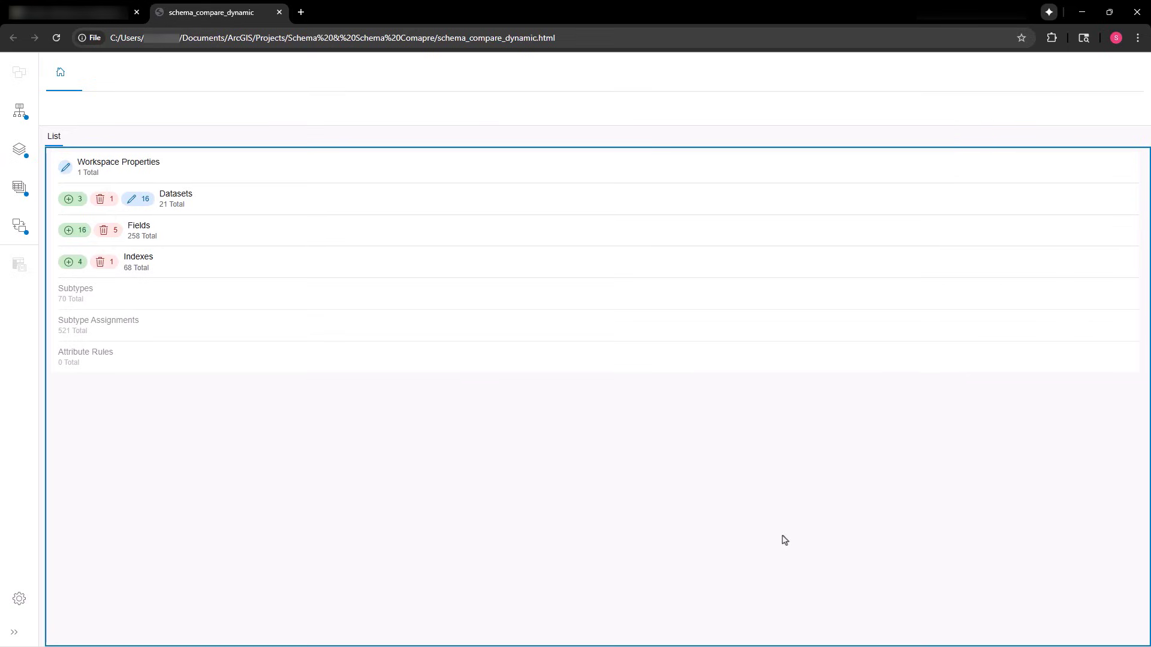
pyautogui.click(166, 236)
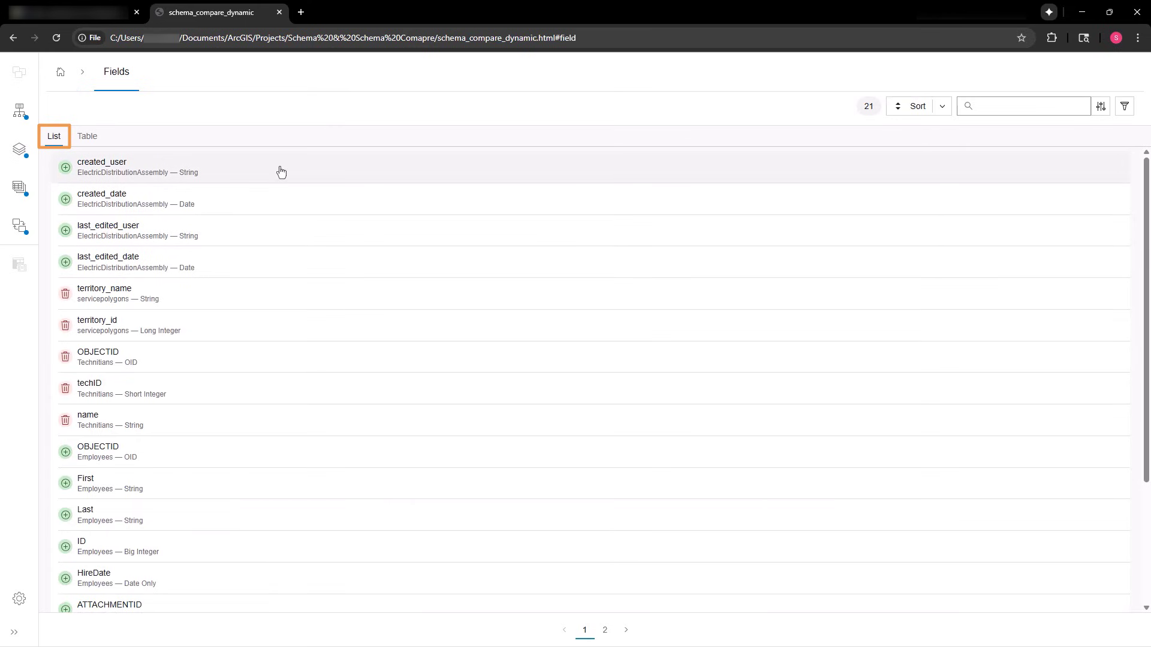
pyautogui.click(87, 137)
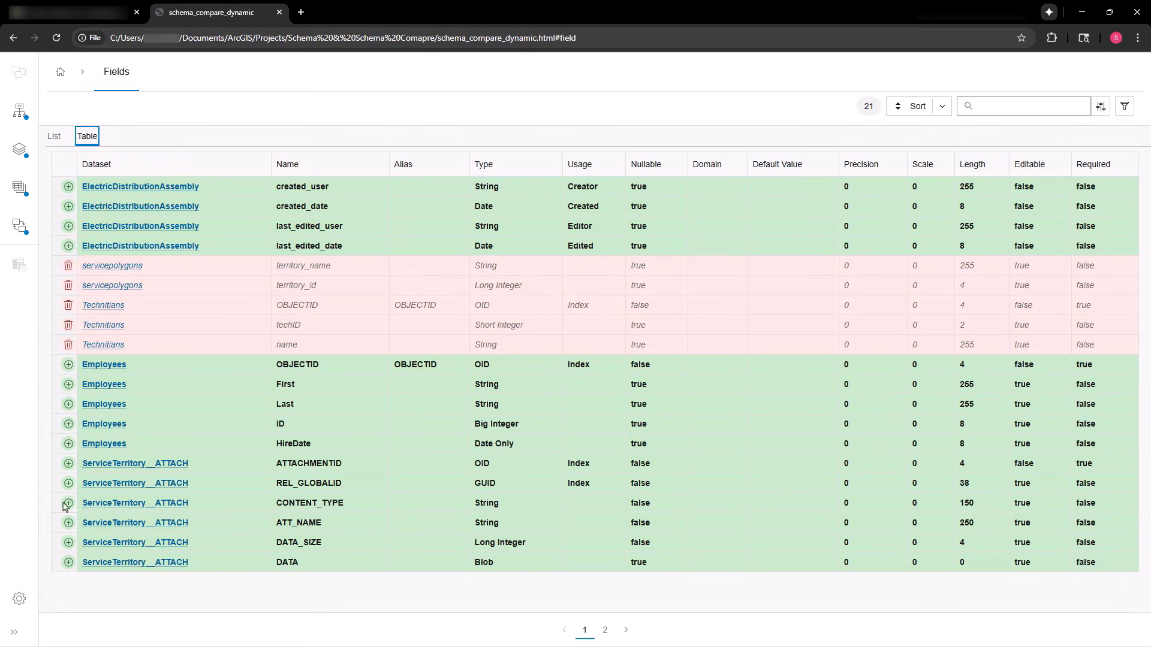
pyautogui.click(17, 606)
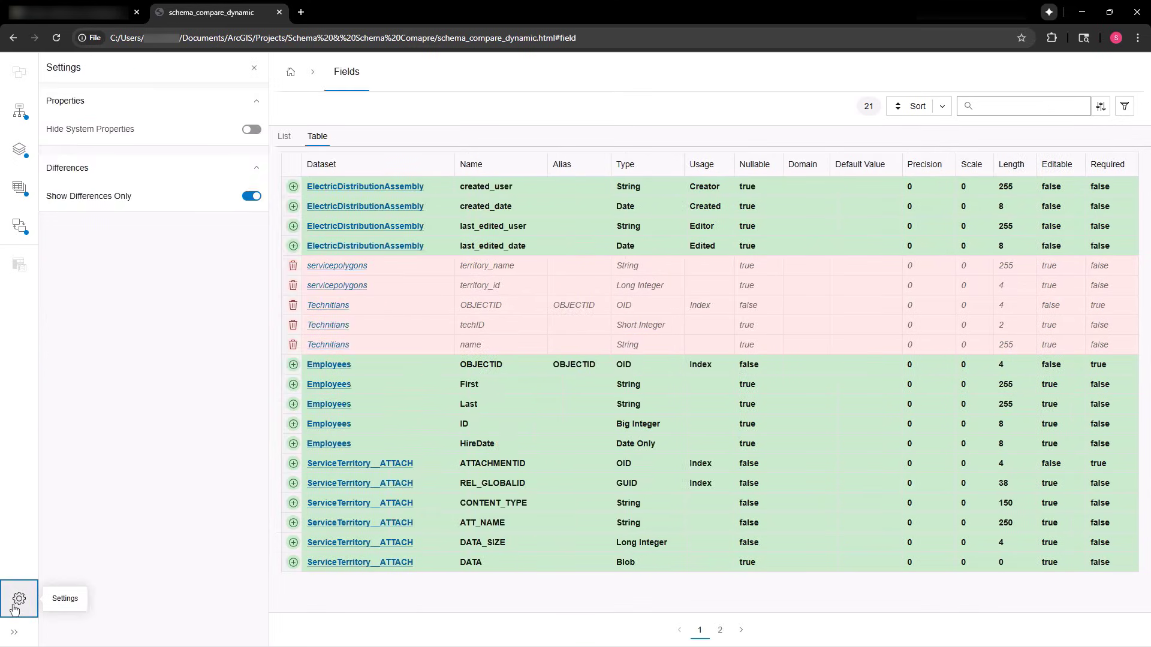
pyautogui.click(251, 197)
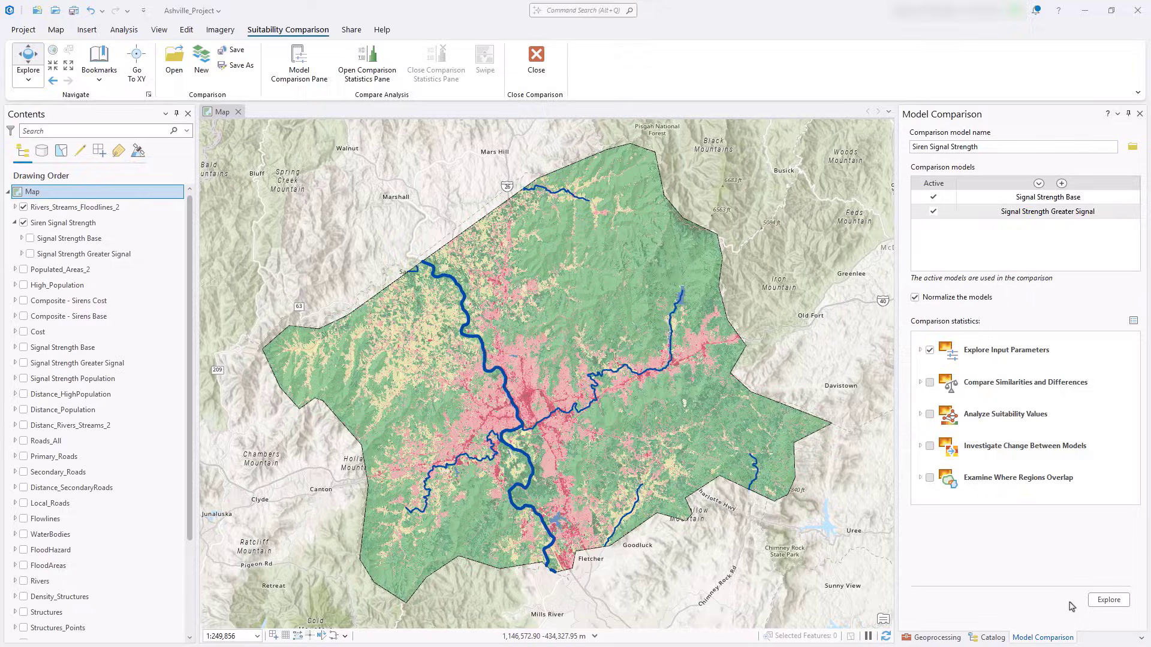
# Explore parameter statistics for the Signal Strength Base and Signal Strength Greater Signal models.
pyautogui.click(1107, 600)
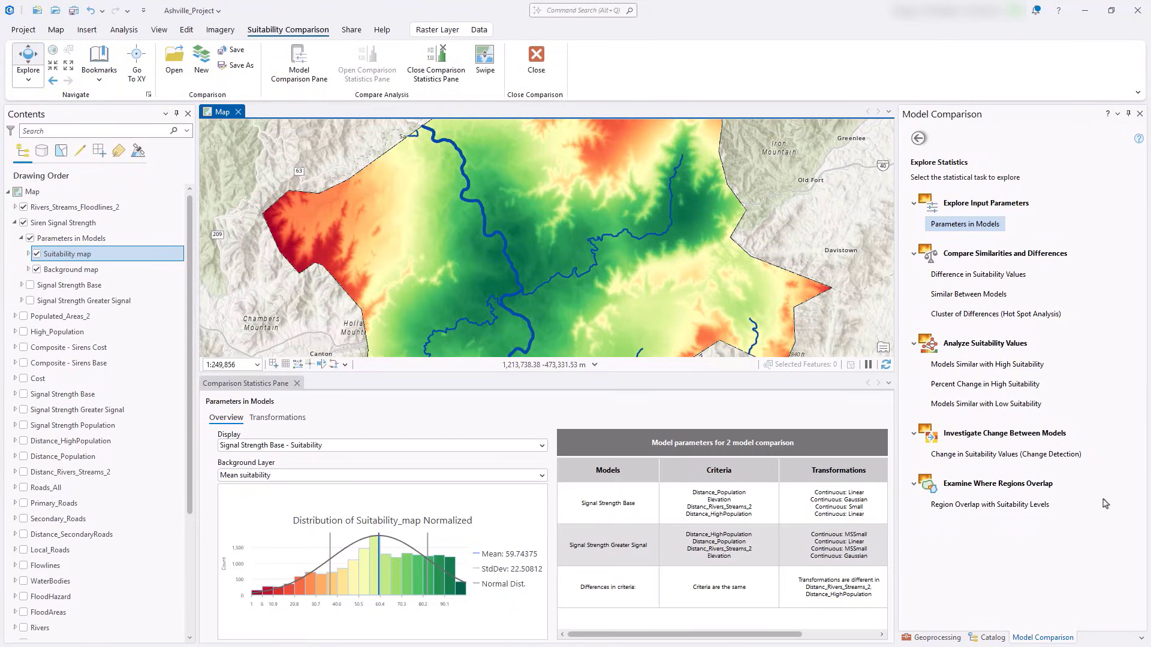
# Add Change in Suitability Values and Region Overlap layers, hide the change layer, and close the statistics pane.
pyautogui.click(1054, 321)
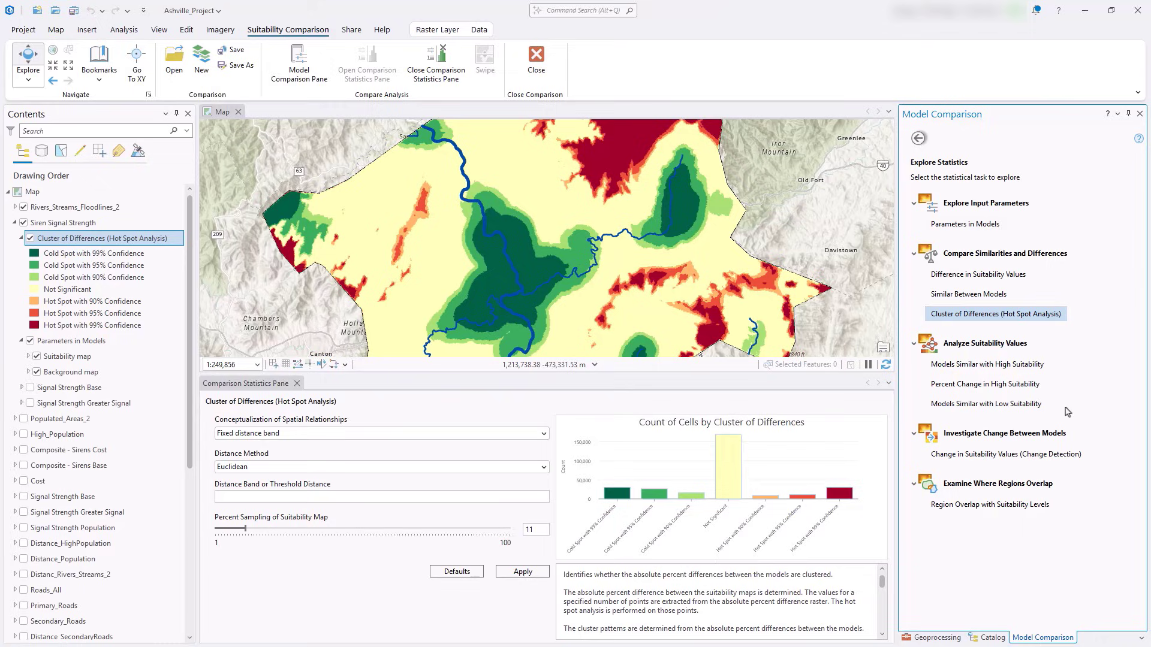
pyautogui.click(1068, 454)
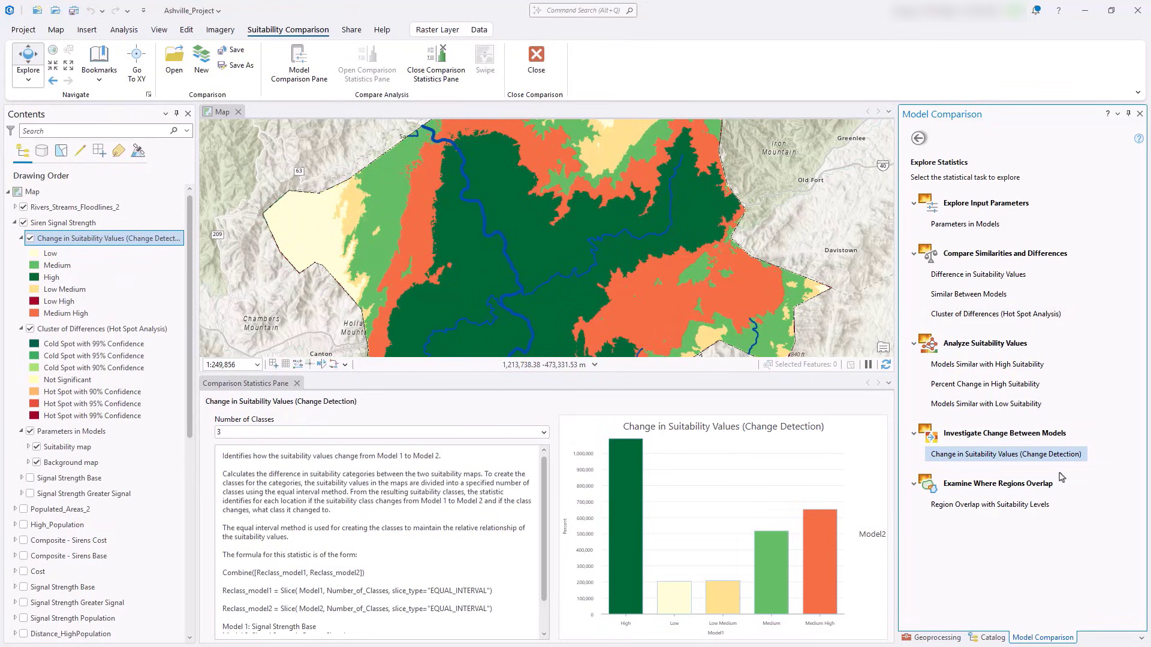
pyautogui.click(1042, 505)
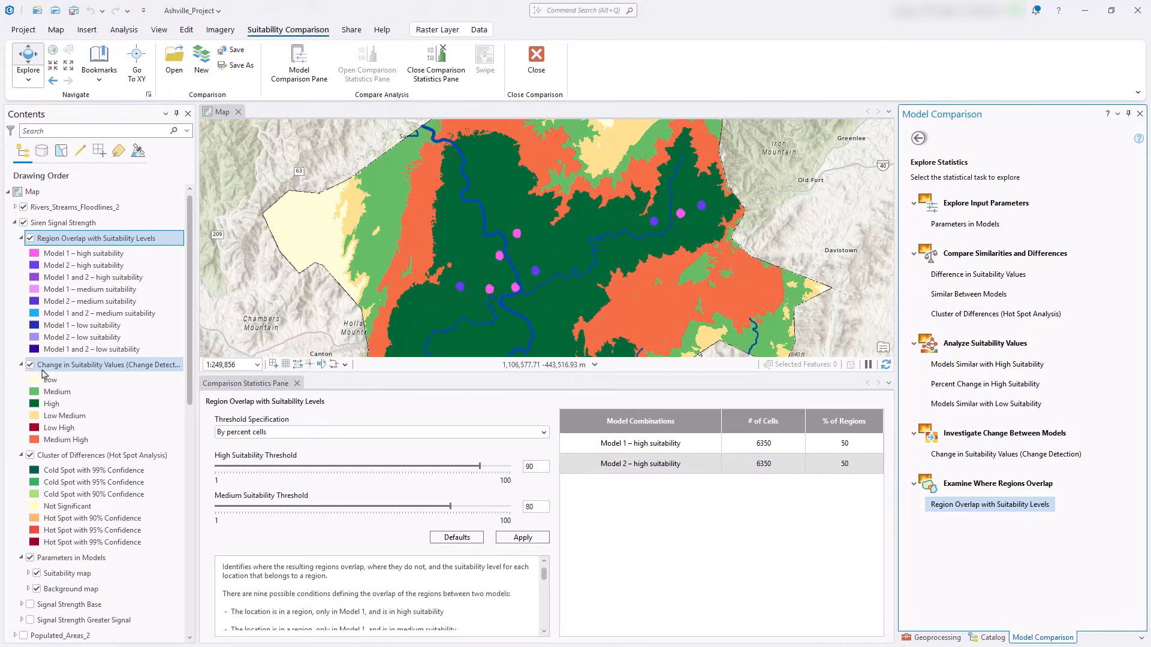
pyautogui.click(30, 364)
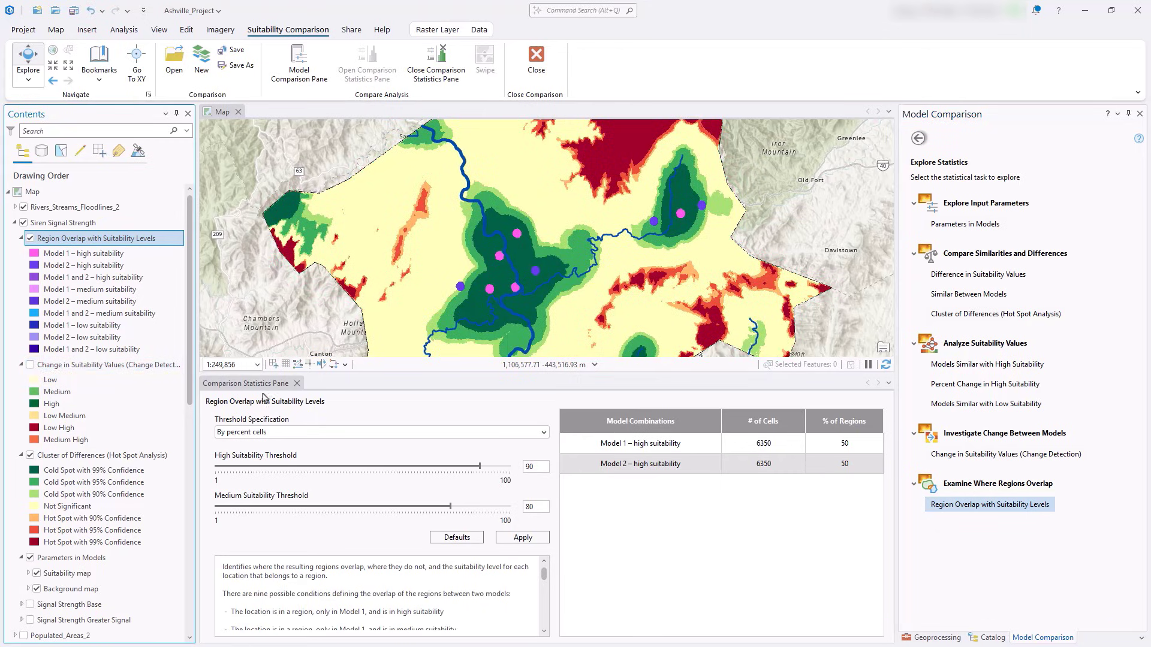
pyautogui.click(296, 384)
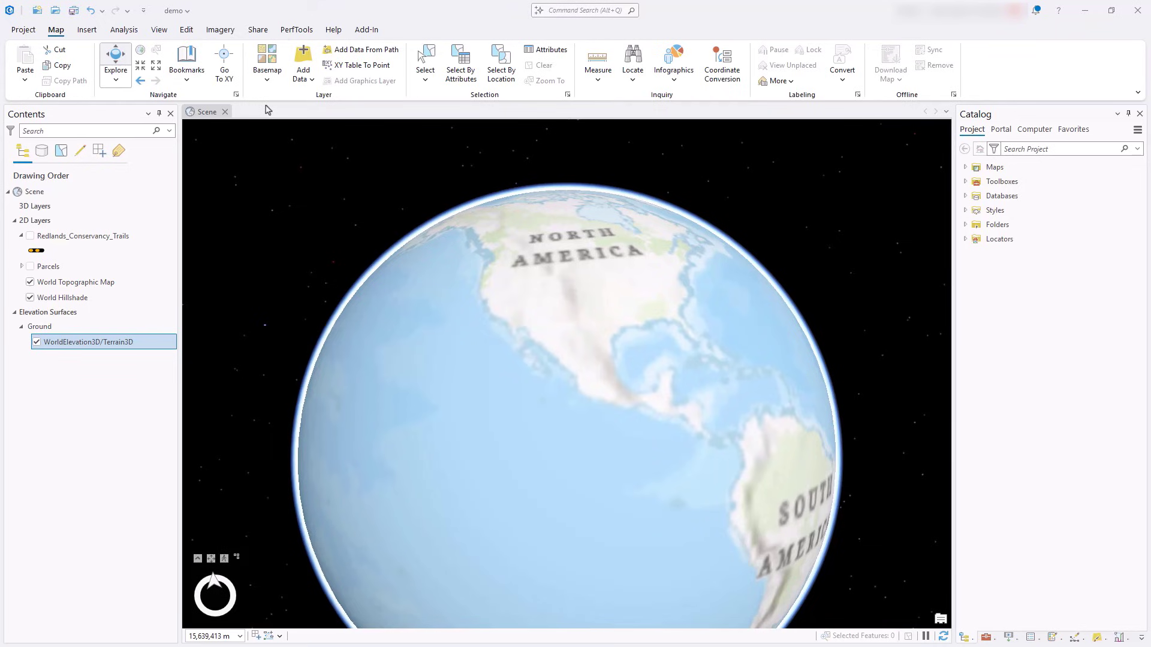
# Apply the Google photorealistic 3D basemap, fly to a bookmark, and show Redlands_Conservancy_Trails.
pyautogui.click(267, 78)
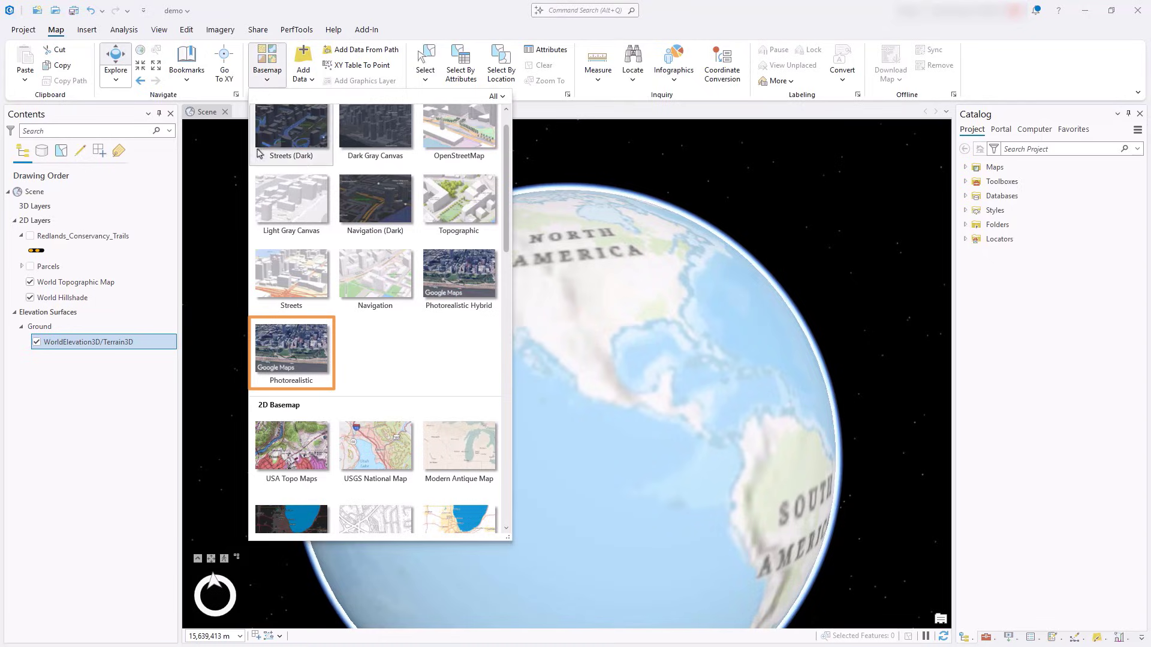
pyautogui.click(292, 354)
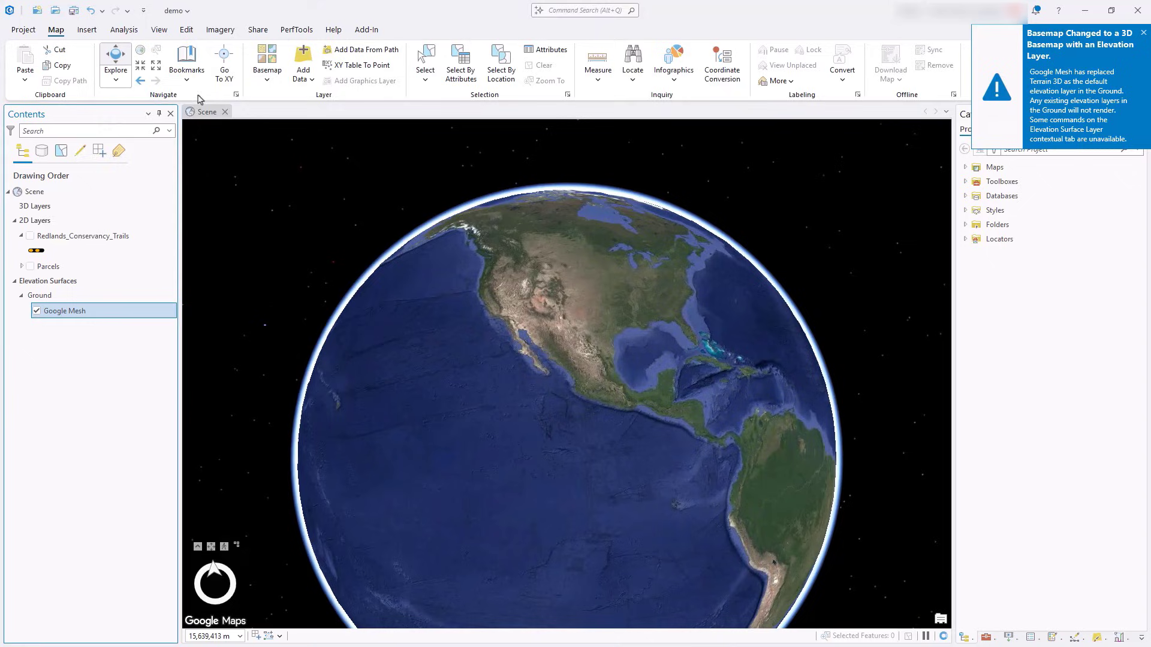
pyautogui.click(189, 78)
pyautogui.click(266, 145)
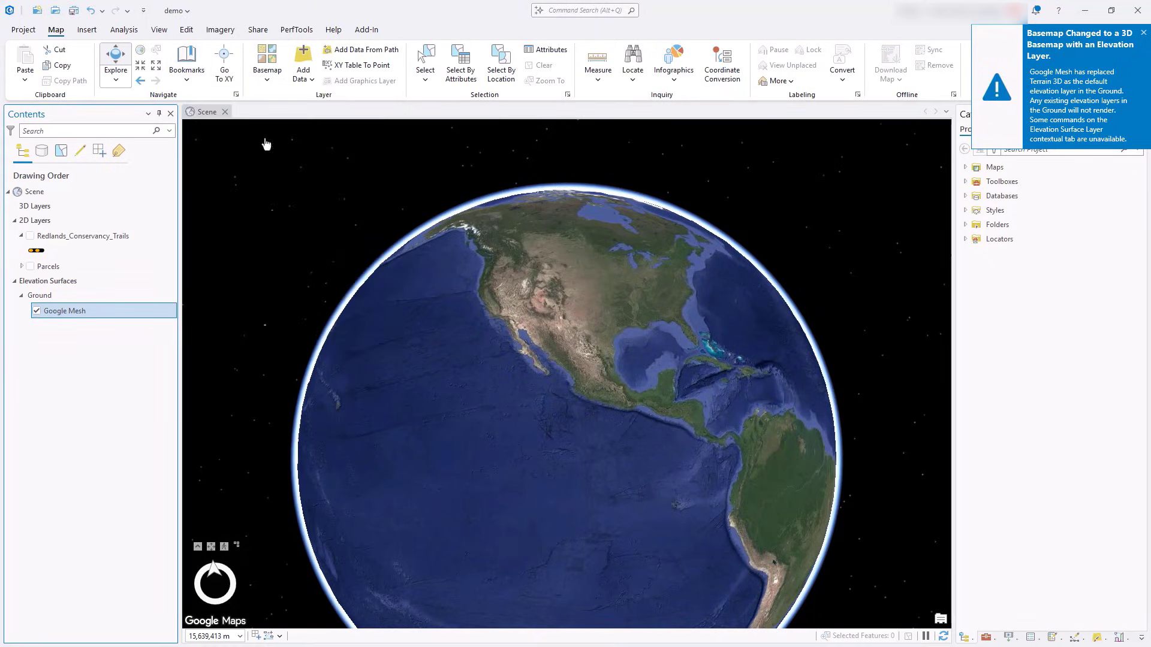
pyautogui.click(30, 236)
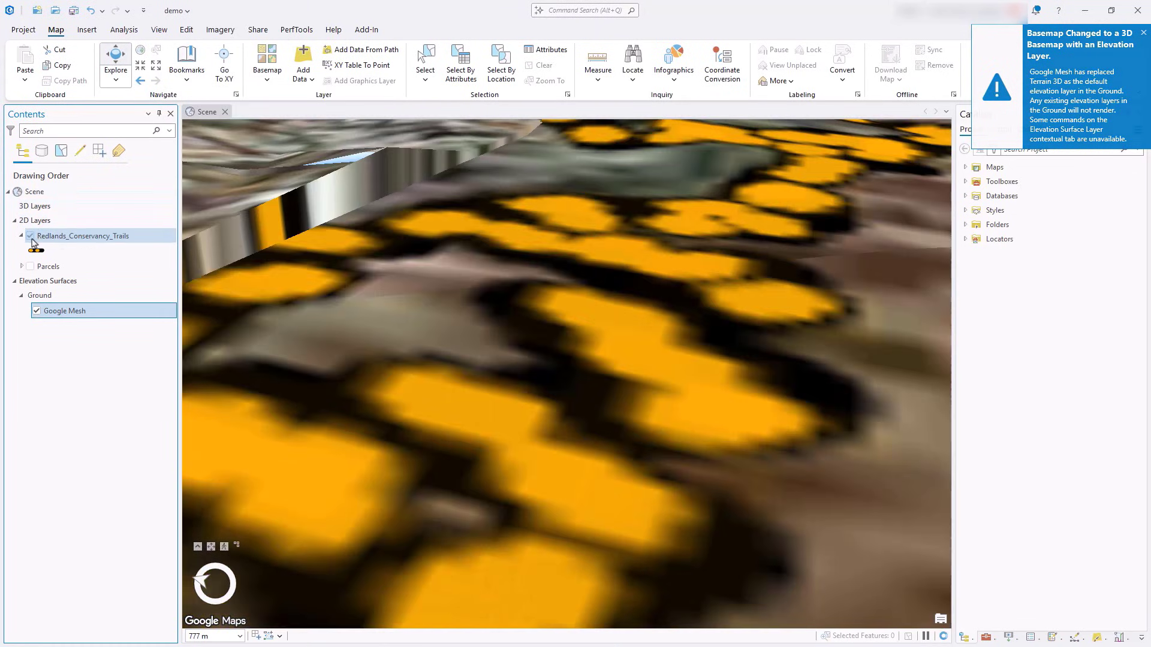
pyautogui.click(124, 30)
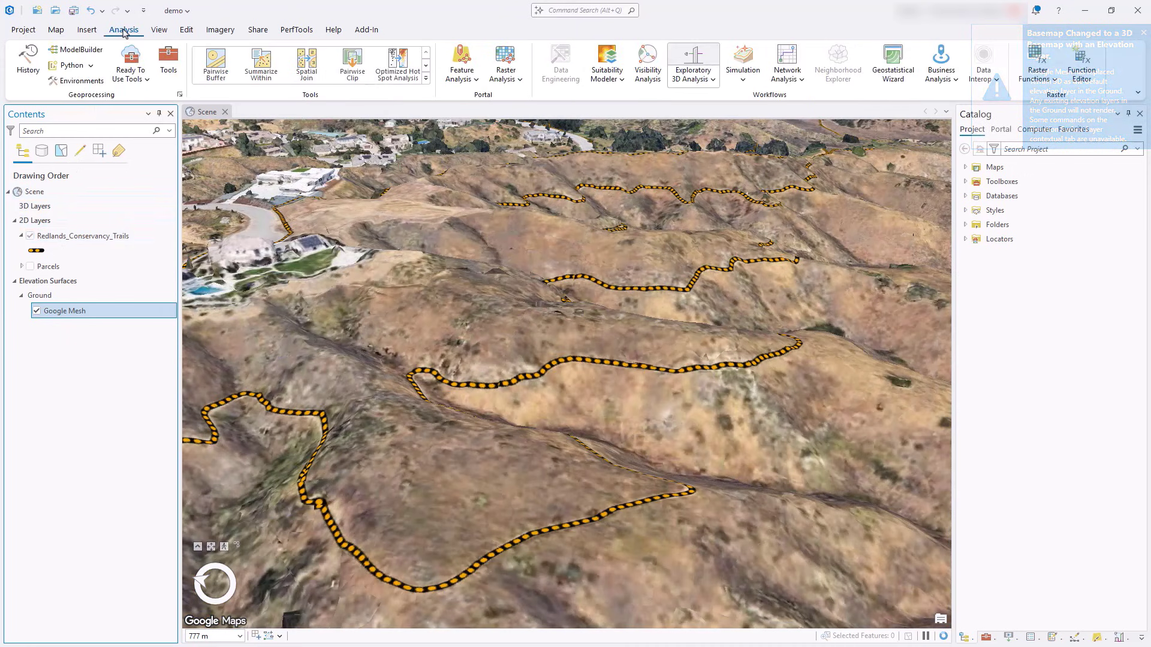
# Place a line of sight uphill from the lower trail, then clear all exploratory analyses.
pyautogui.click(691, 78)
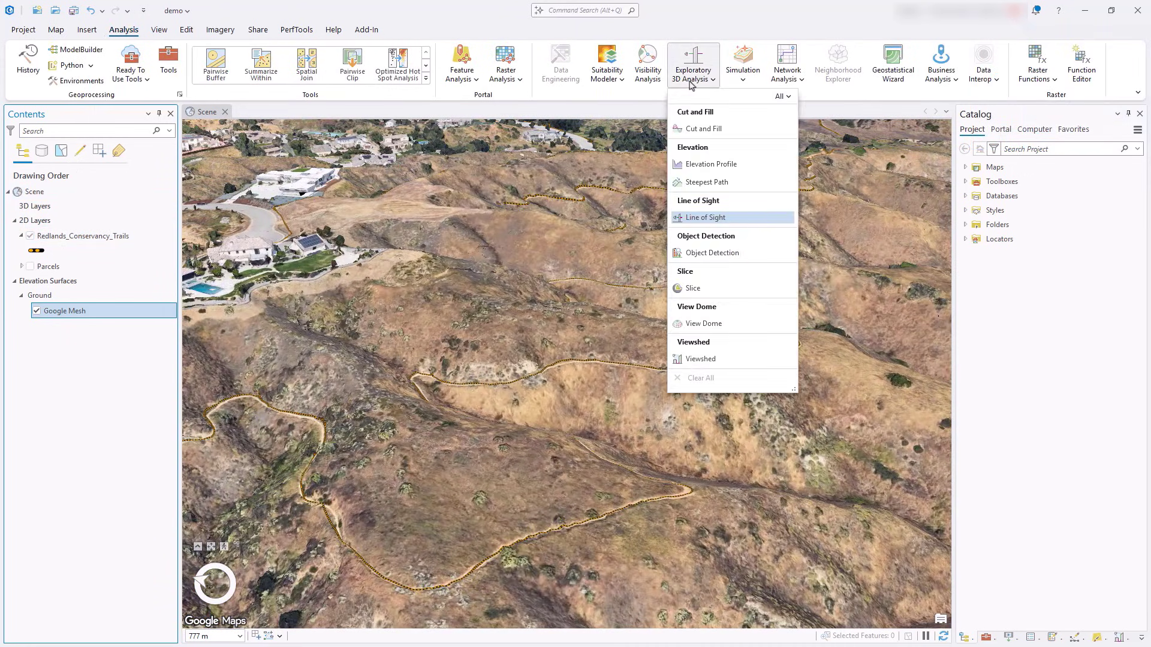
pyautogui.click(701, 217)
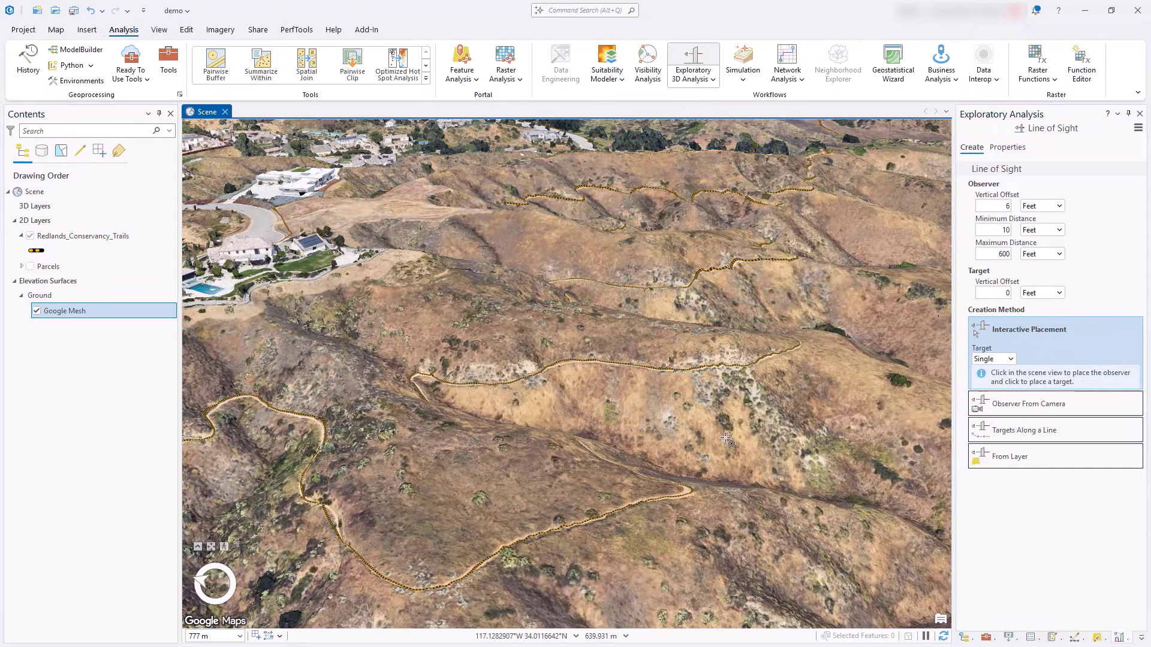
pyautogui.click(797, 255)
pyautogui.click(713, 80)
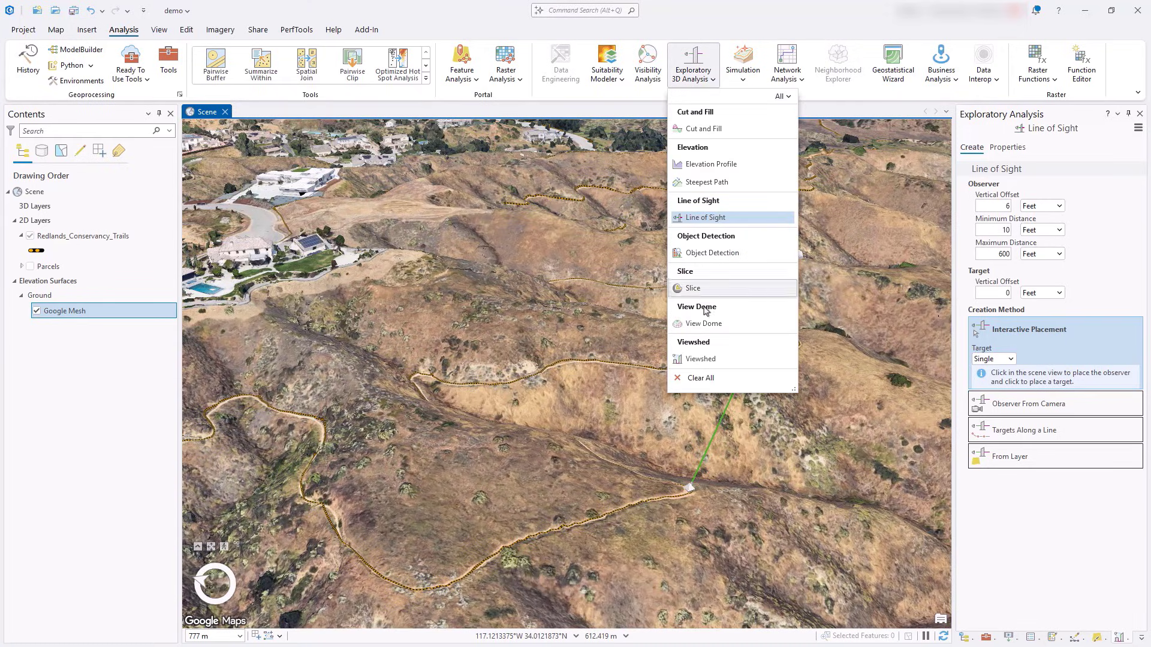
pyautogui.click(709, 378)
# Hide the trails, jump to the city bookmark, turn on Parcels, and inspect two parcels' zoning.
pyautogui.click(30, 236)
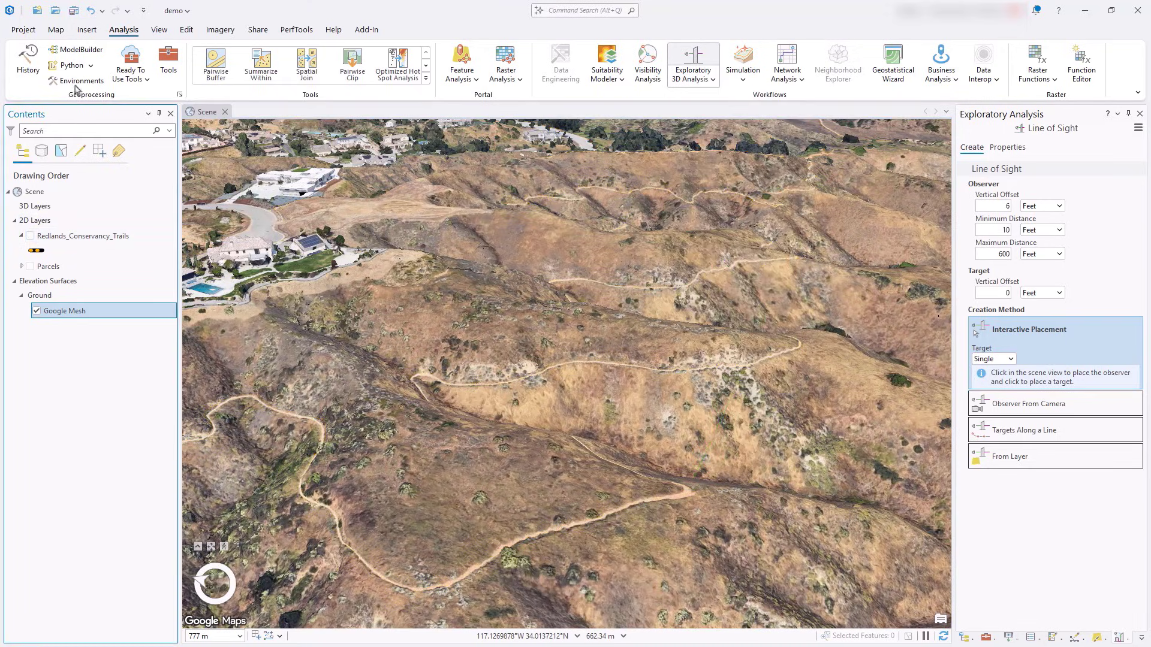
pyautogui.click(65, 32)
pyautogui.click(186, 60)
pyautogui.click(282, 217)
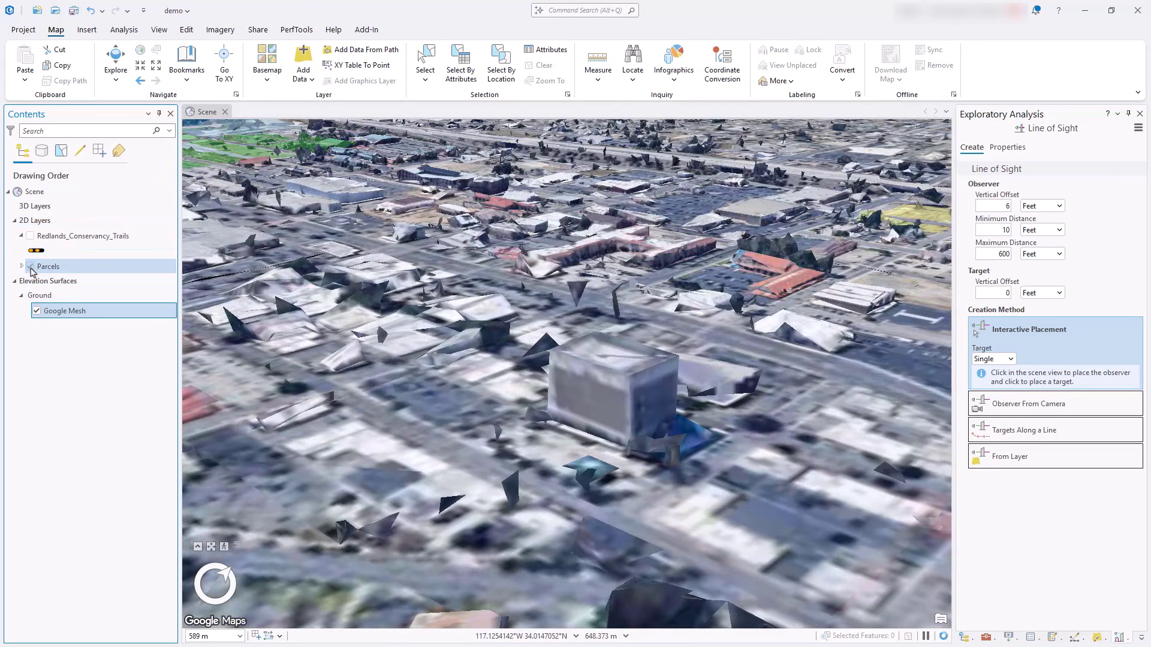
pyautogui.click(30, 266)
pyautogui.press('Escape')
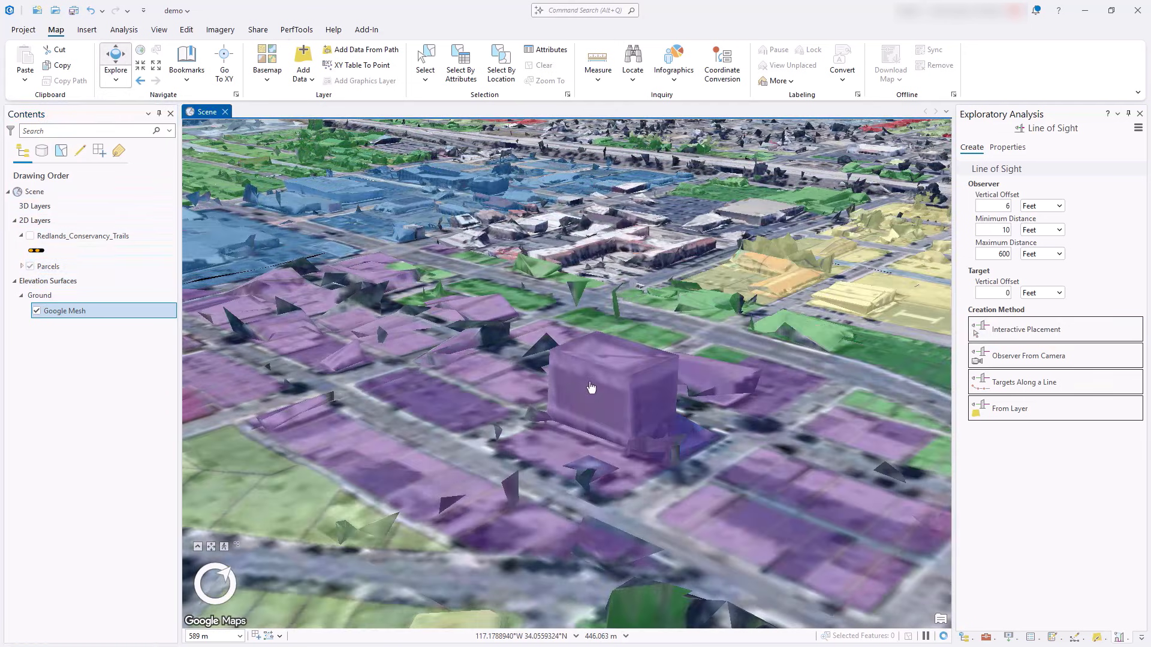
pyautogui.click(591, 386)
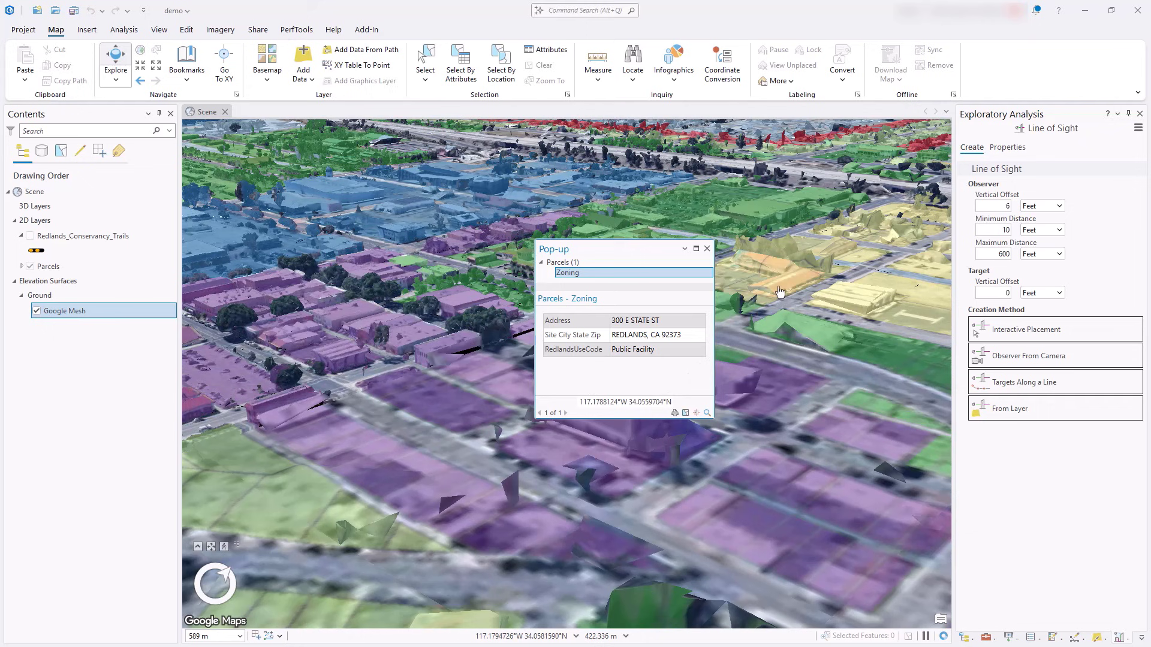
pyautogui.click(743, 294)
pyautogui.click(707, 249)
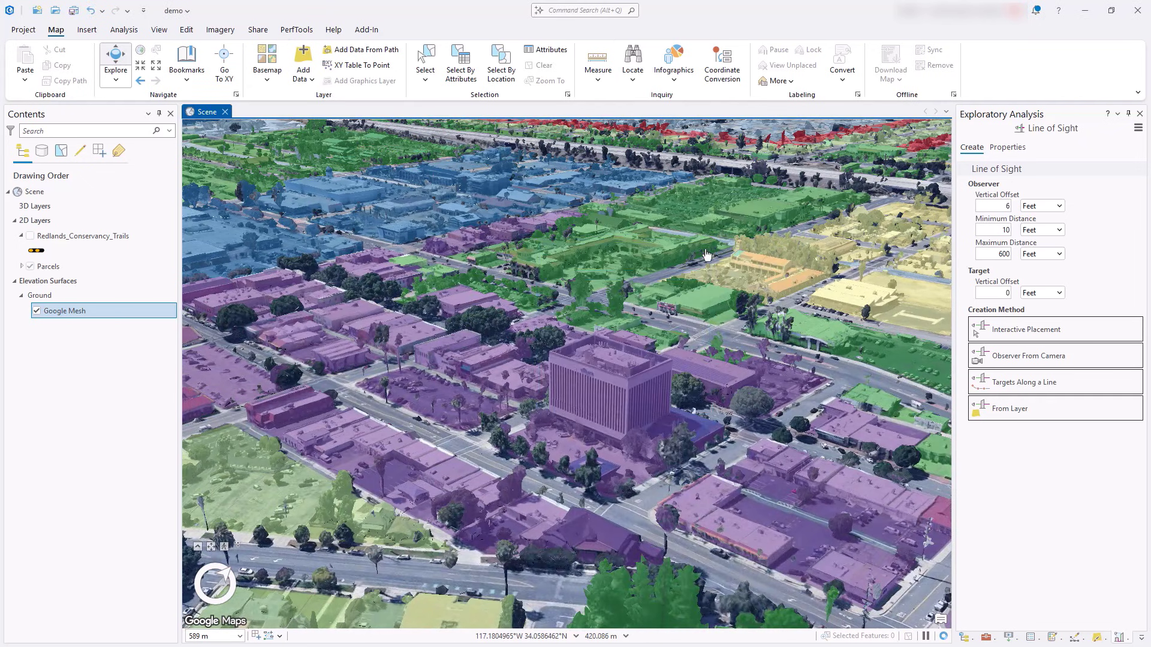
# Hide the Parcels layer and return to the whole-globe bookmark.
pyautogui.click(30, 266)
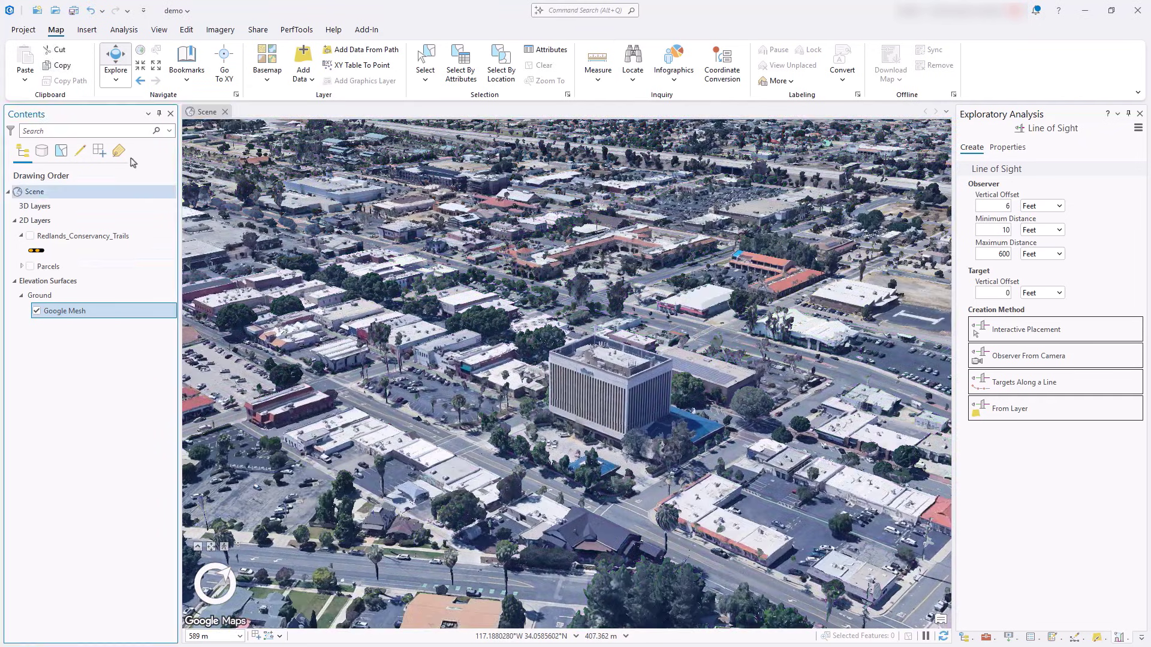
pyautogui.click(186, 66)
pyautogui.click(207, 229)
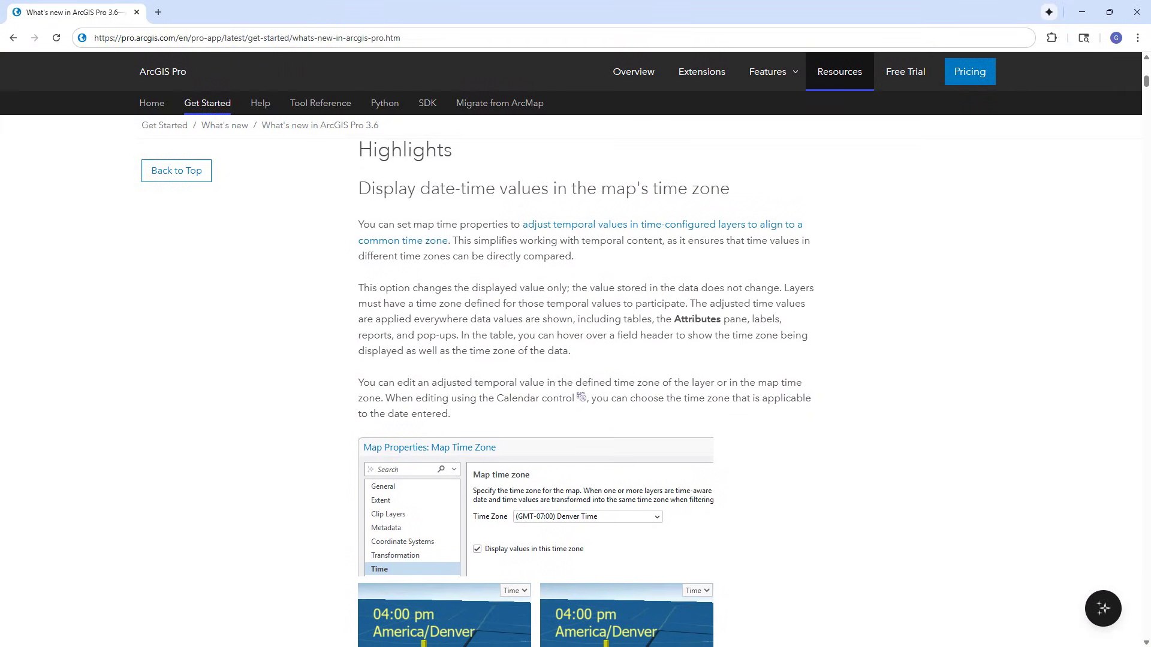
# Scroll the What's new in ArcGIS Pro 3.6 page down to Geodatabase schema reporting.
pyautogui.scroll(-1, 586, 360)
pyautogui.scroll(-5, 586, 360)
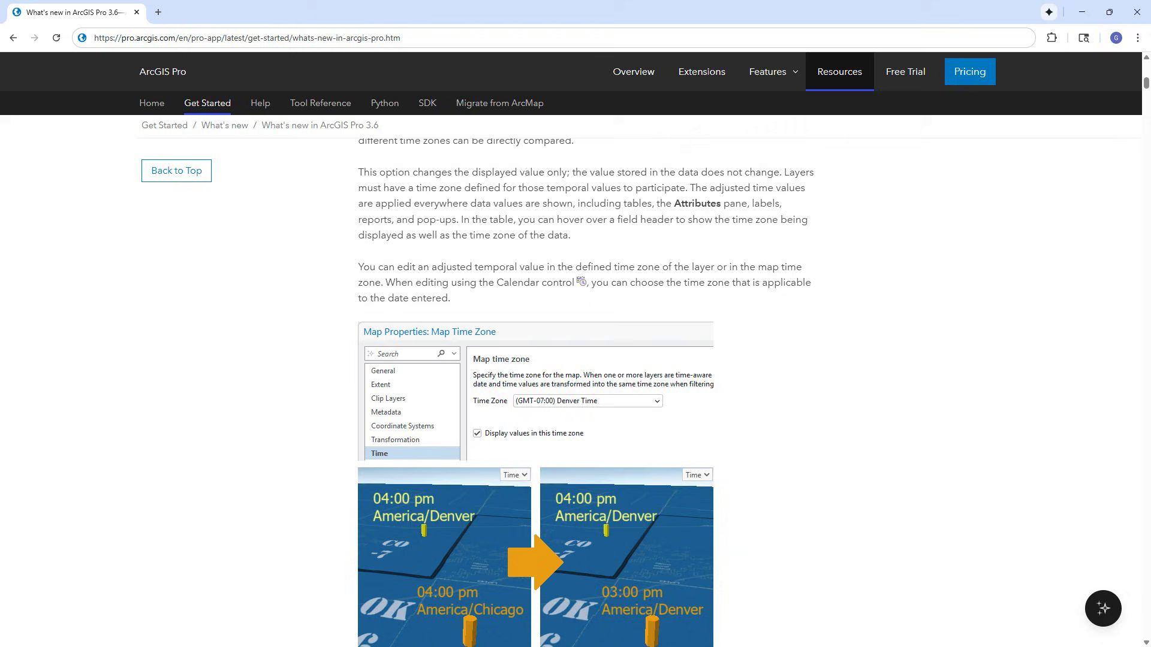
pyautogui.scroll(-12, 586, 360)
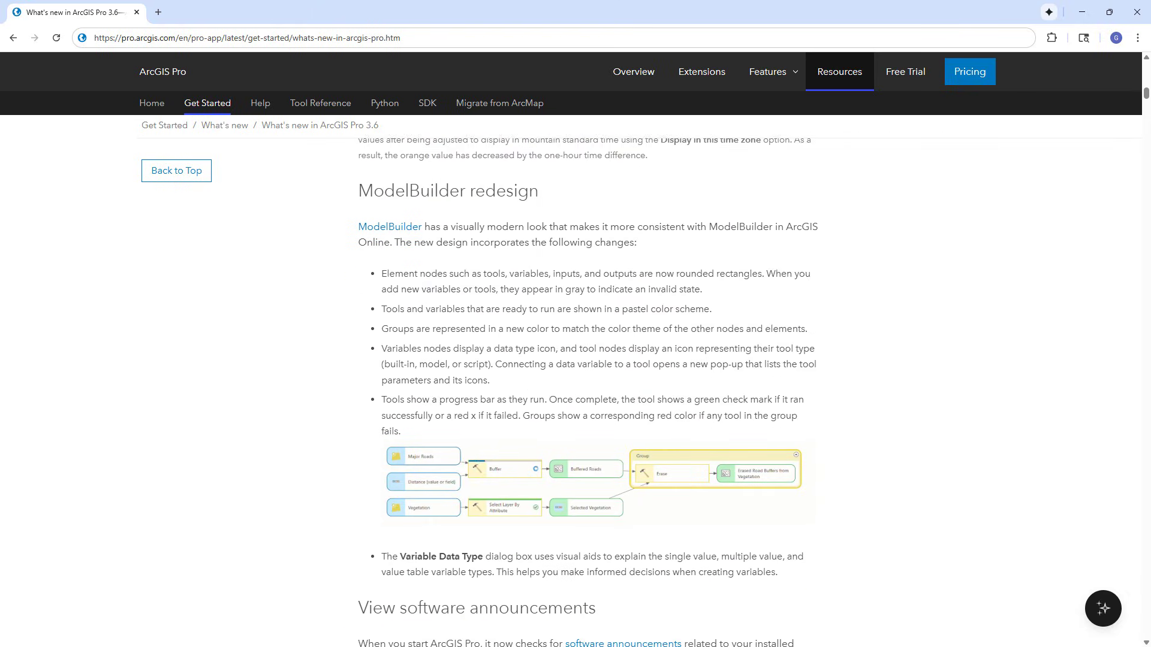
pyautogui.scroll(-13, 586, 360)
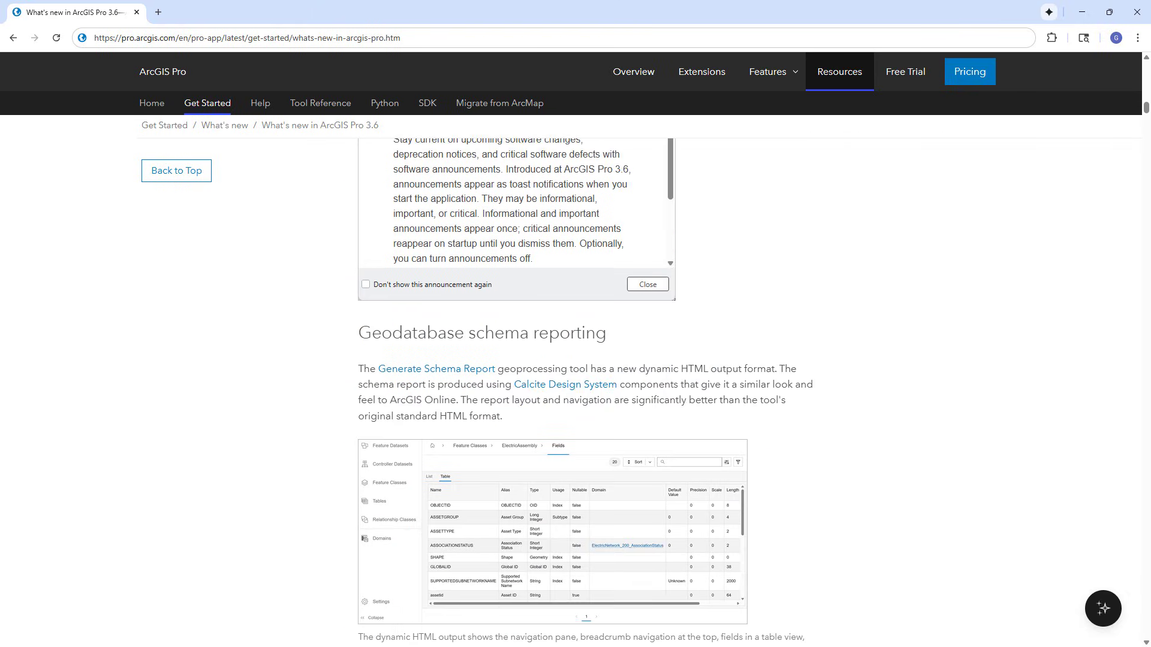